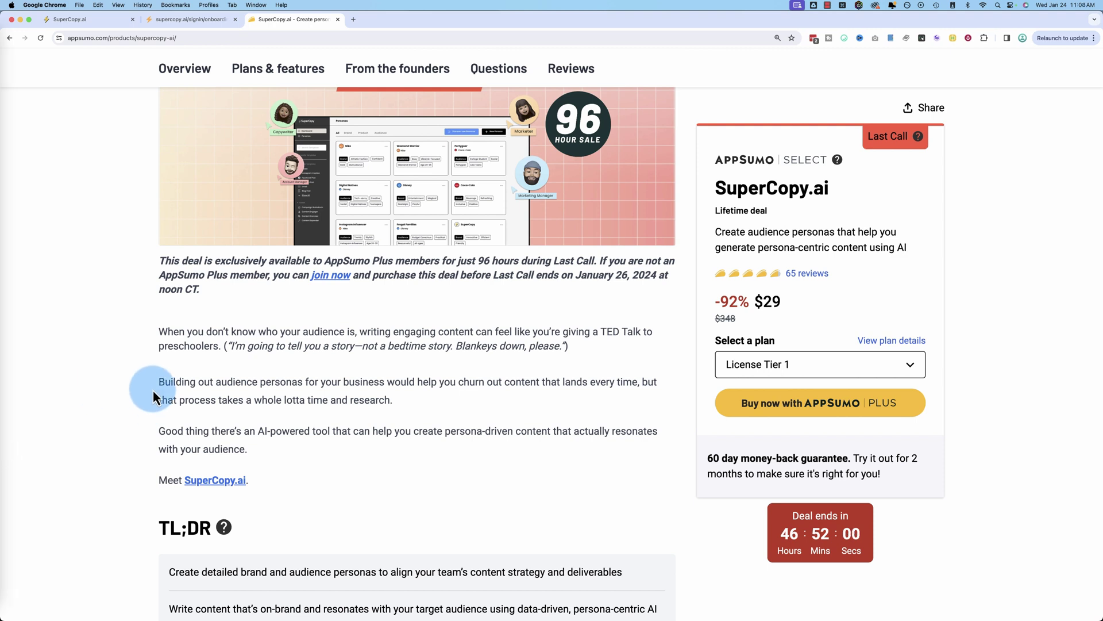
# Compare the AppSumo license tiers: Tier 2's 75,000 words, Tier 3's 300,000 words and 5 users
pyautogui.moveTo(776, 539); pyautogui.dragTo(840, 537)
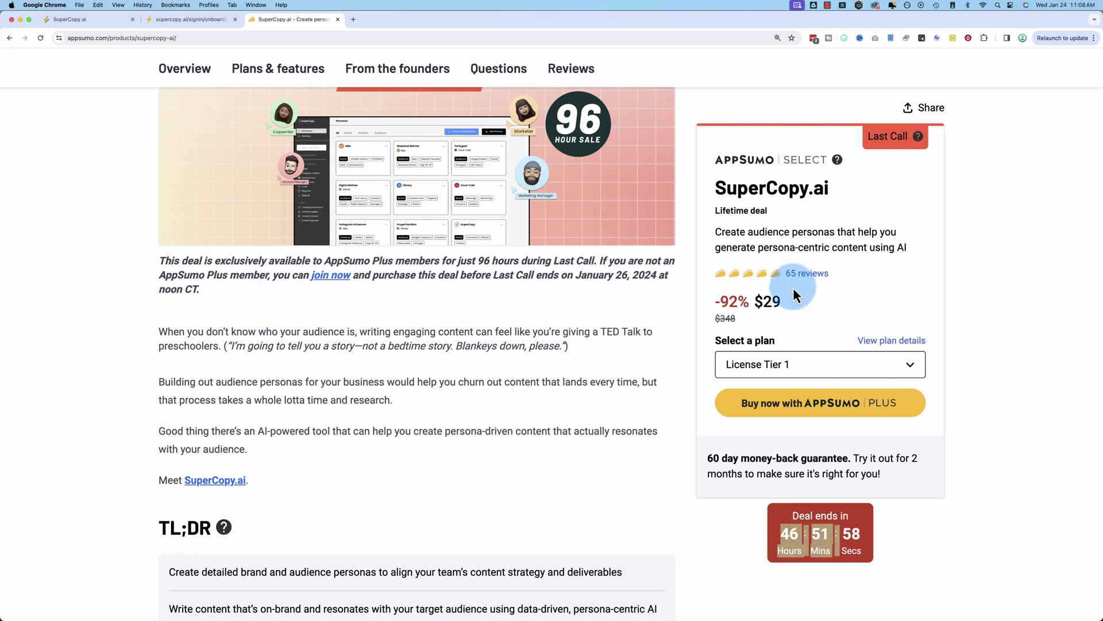
pyautogui.click(897, 340)
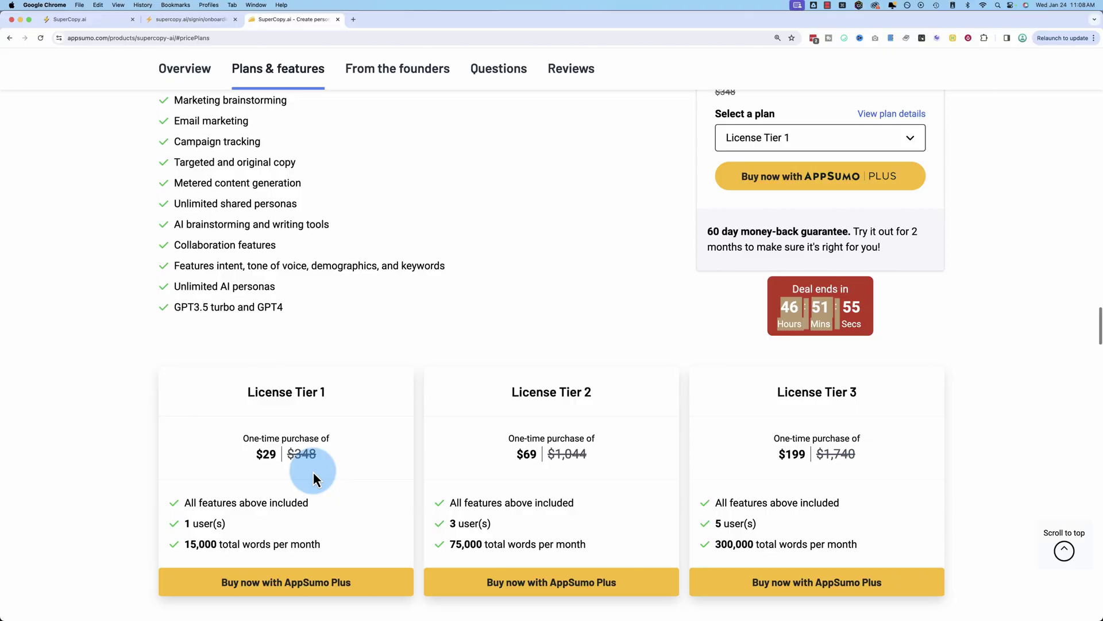
pyautogui.scroll(-2, 313, 472)
pyautogui.scroll(-2, 313, 471)
pyautogui.moveTo(183, 422); pyautogui.dragTo(328, 424)
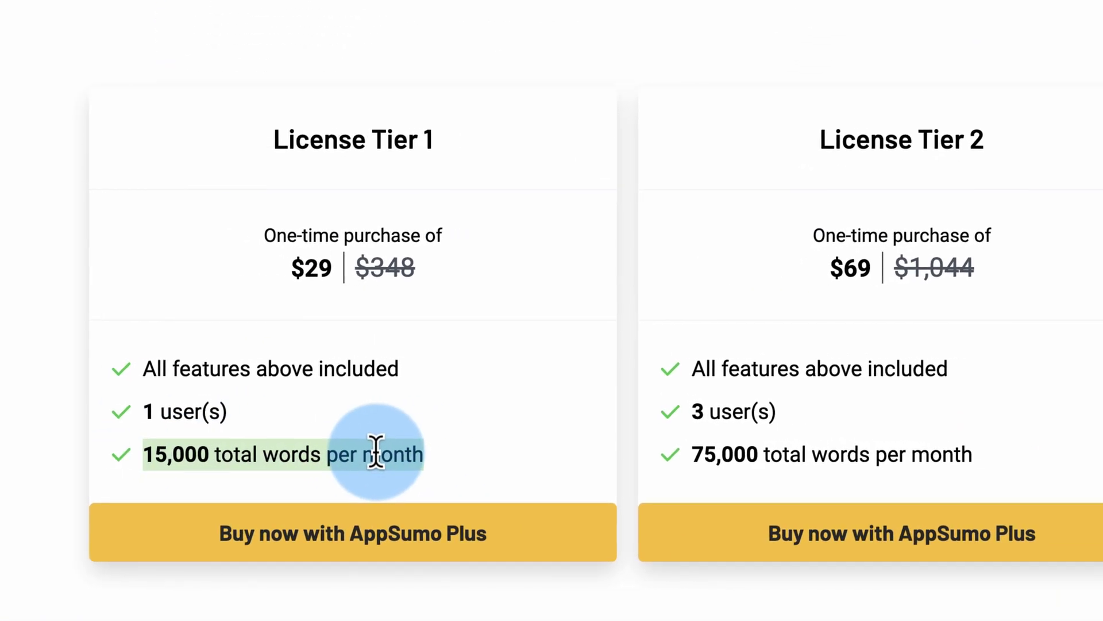
pyautogui.moveTo(345, 452); pyautogui.dragTo(694, 460)
pyautogui.moveTo(571, 450); pyautogui.dragTo(729, 458)
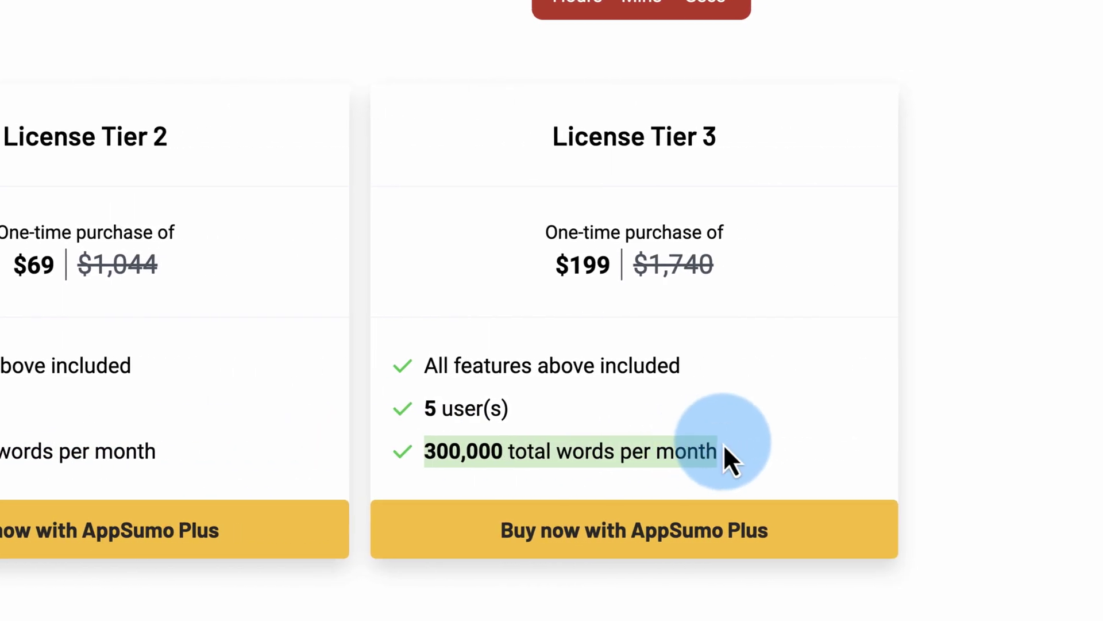
pyautogui.tripleClick(428, 426)
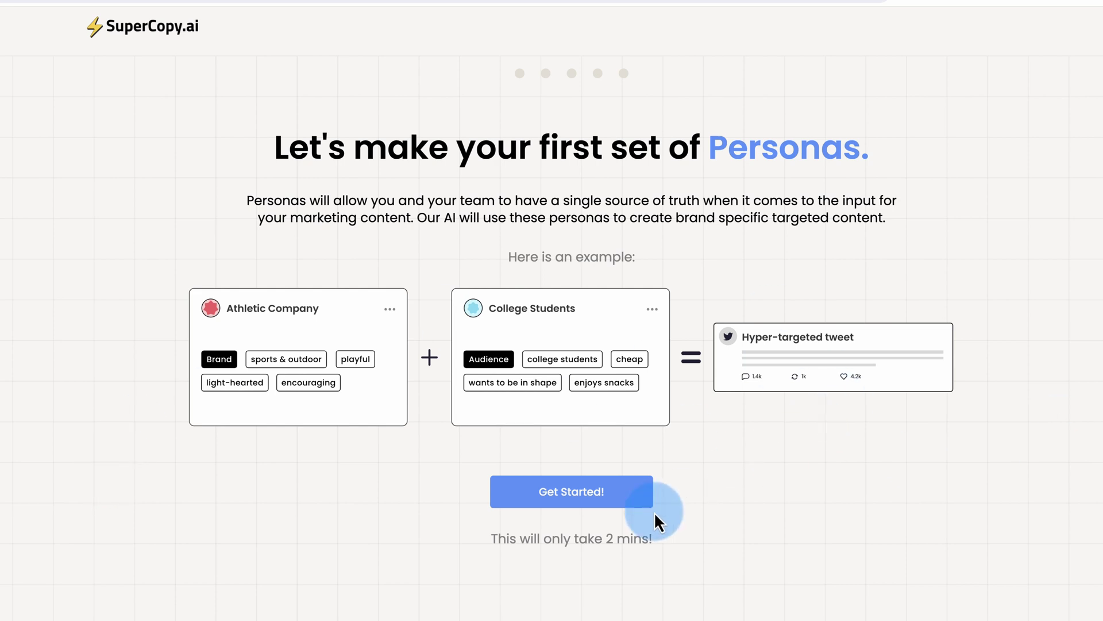
# Start persona setup and generate the brand persona from the website wplearninglab.com
pyautogui.click(593, 501)
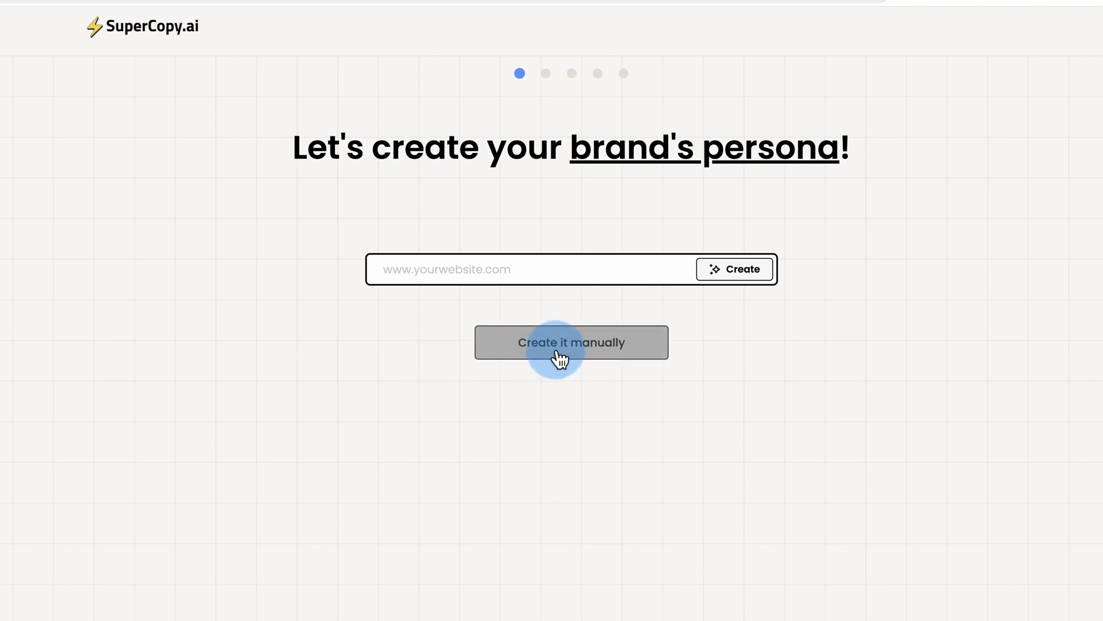
pyautogui.click(395, 270)
pyautogui.write('wplearninglab.com')
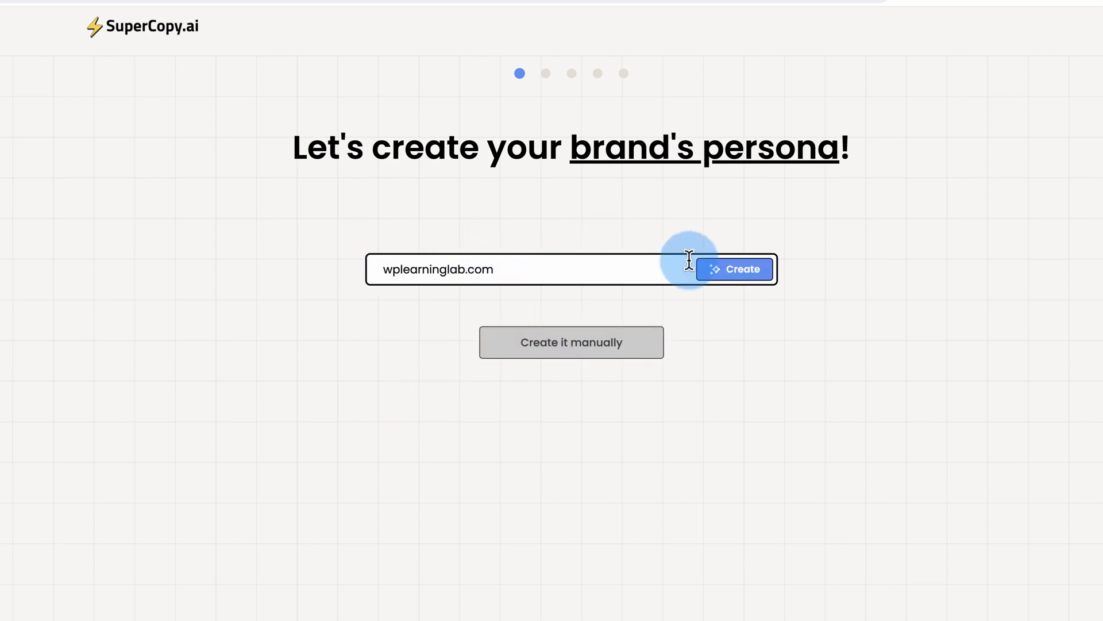
pyautogui.click(734, 269)
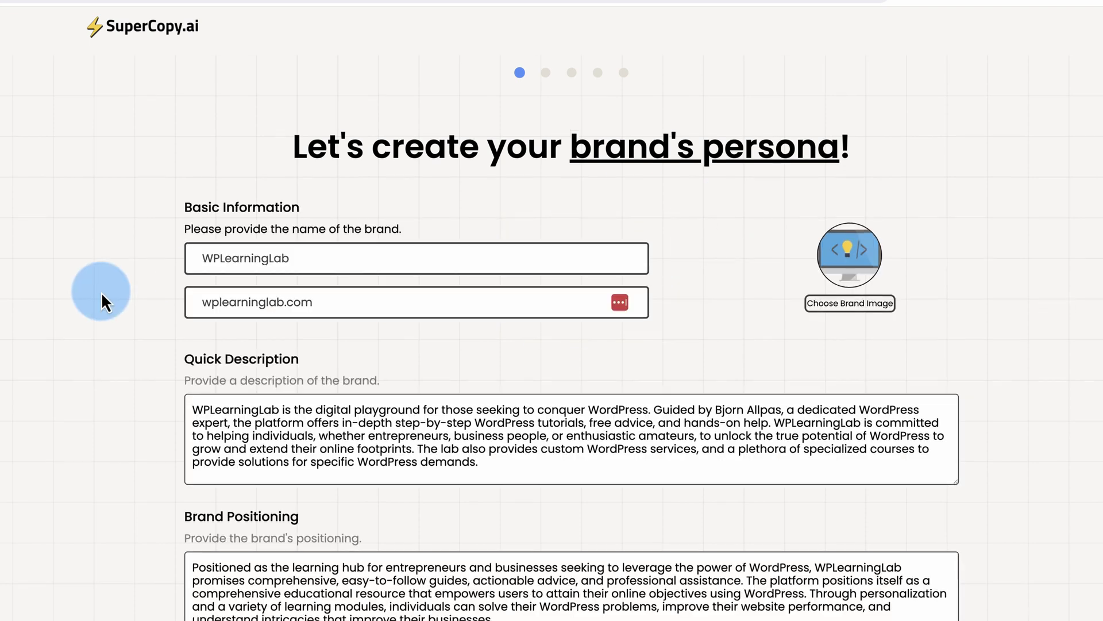
# Review the auto-generated WPLearningLab brand description
pyautogui.scroll(-4, 101, 291)
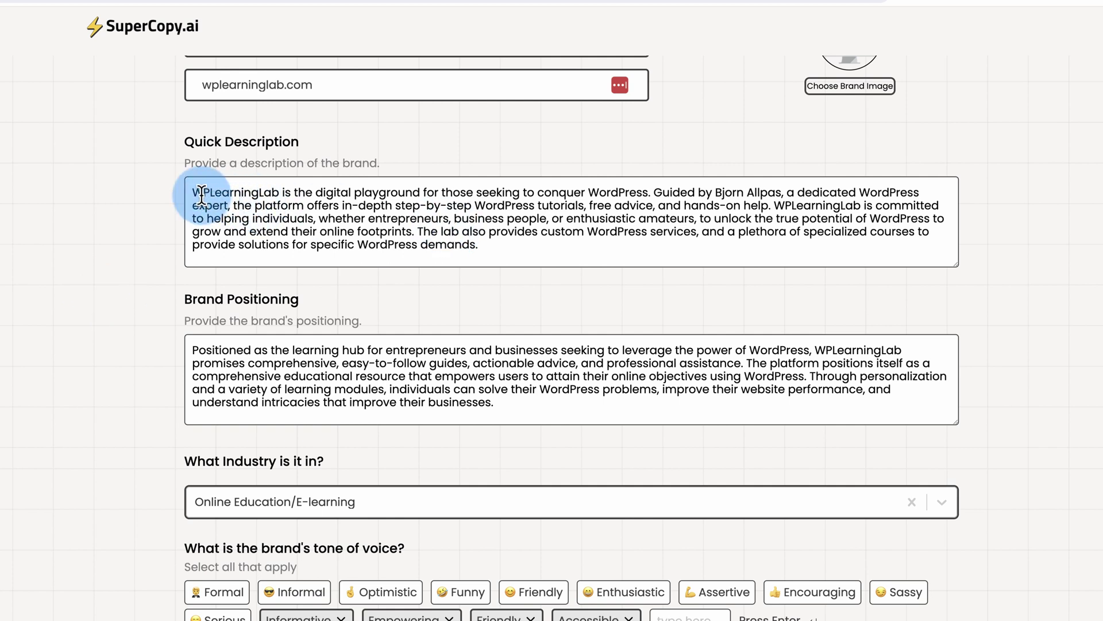
pyautogui.moveTo(192, 192); pyautogui.dragTo(515, 253)
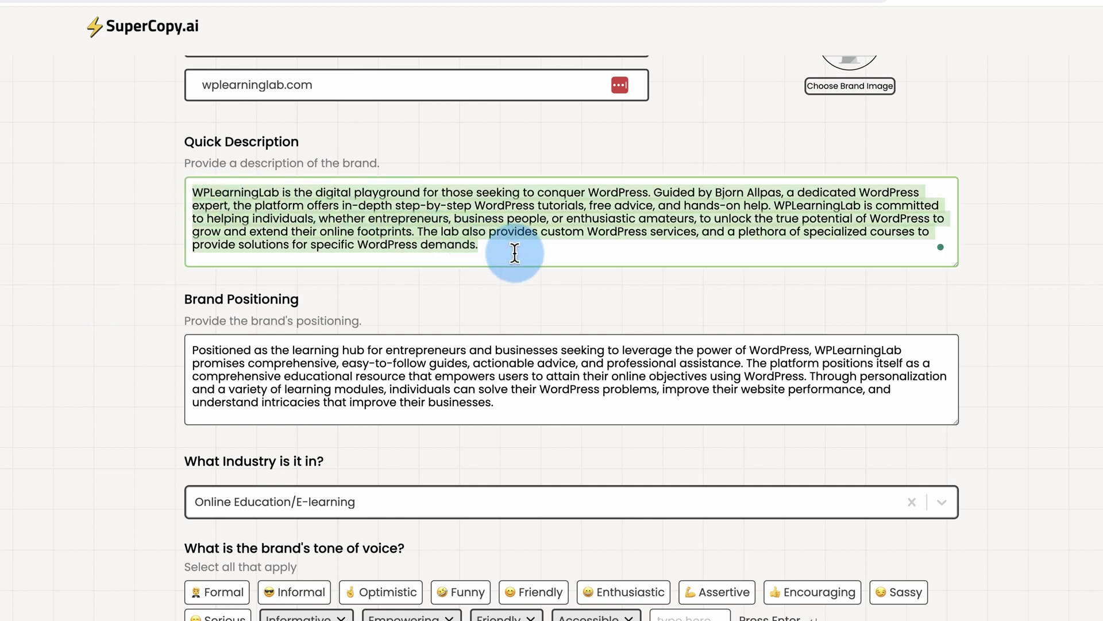
pyautogui.click(532, 232)
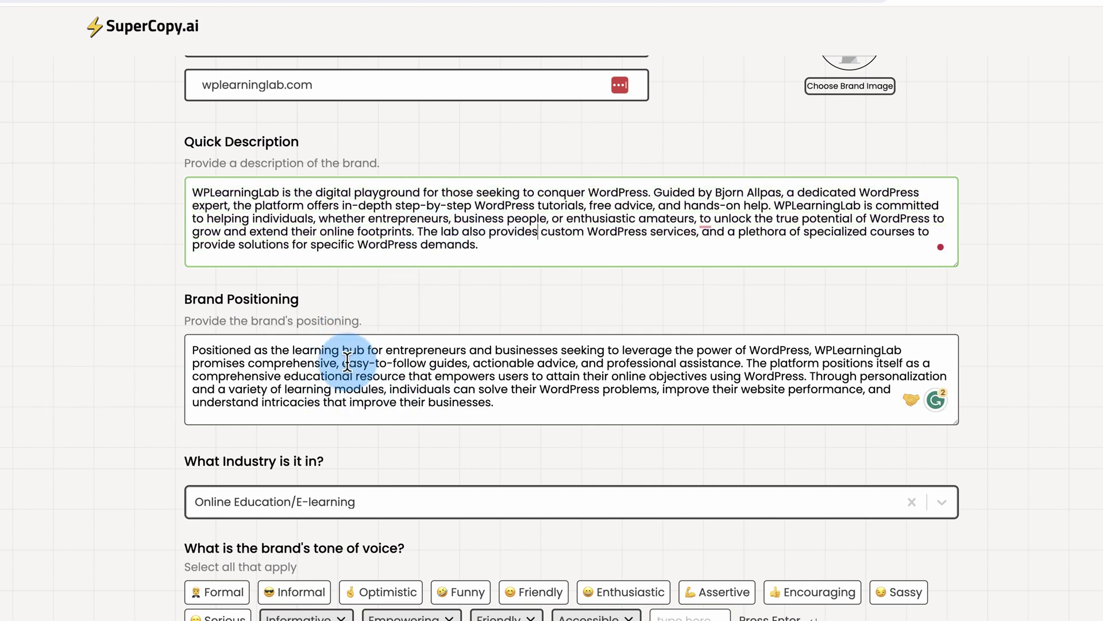
# Add Optimistic and Funny to the brand's tone of voice and save the persona
pyautogui.scroll(-3, 168, 399)
pyautogui.moveTo(147, 399); pyautogui.dragTo(425, 384)
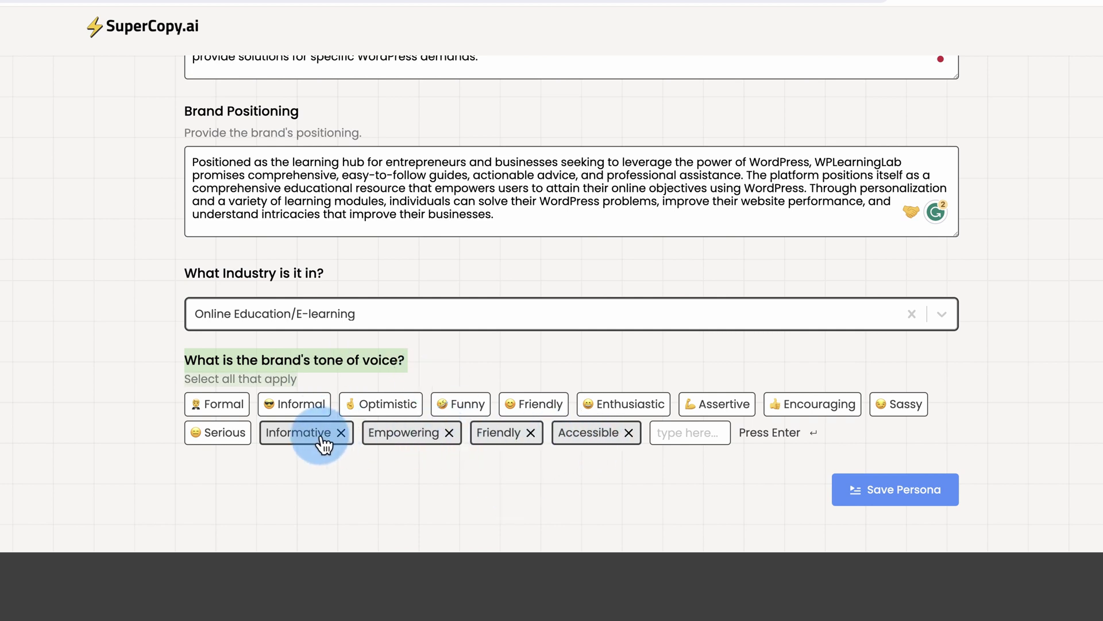
pyautogui.click(397, 408)
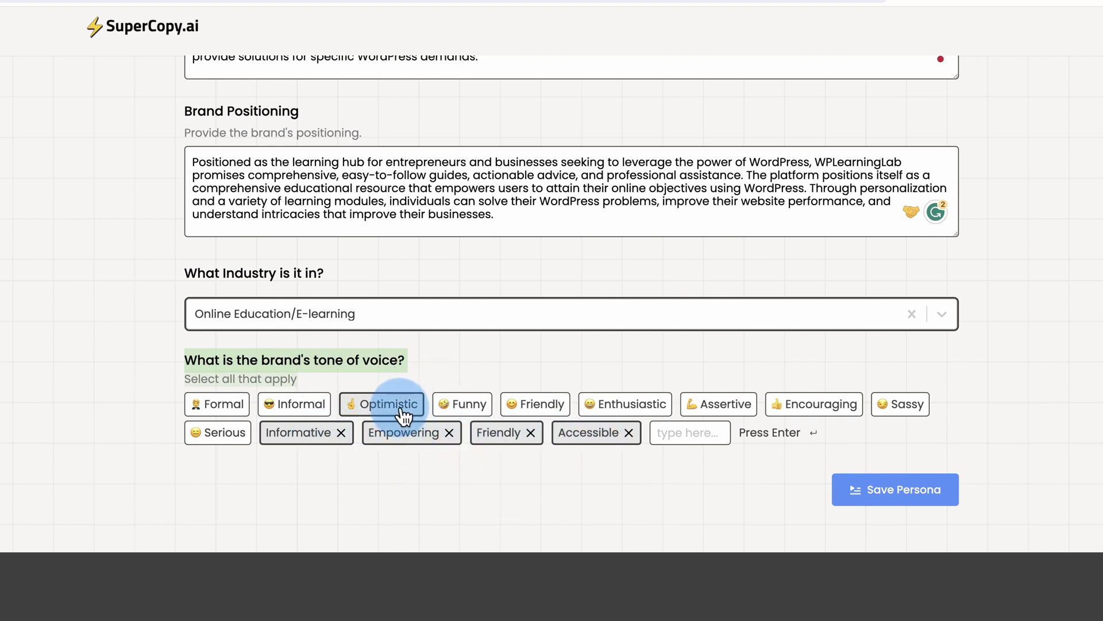
pyautogui.click(520, 451)
pyautogui.click(463, 406)
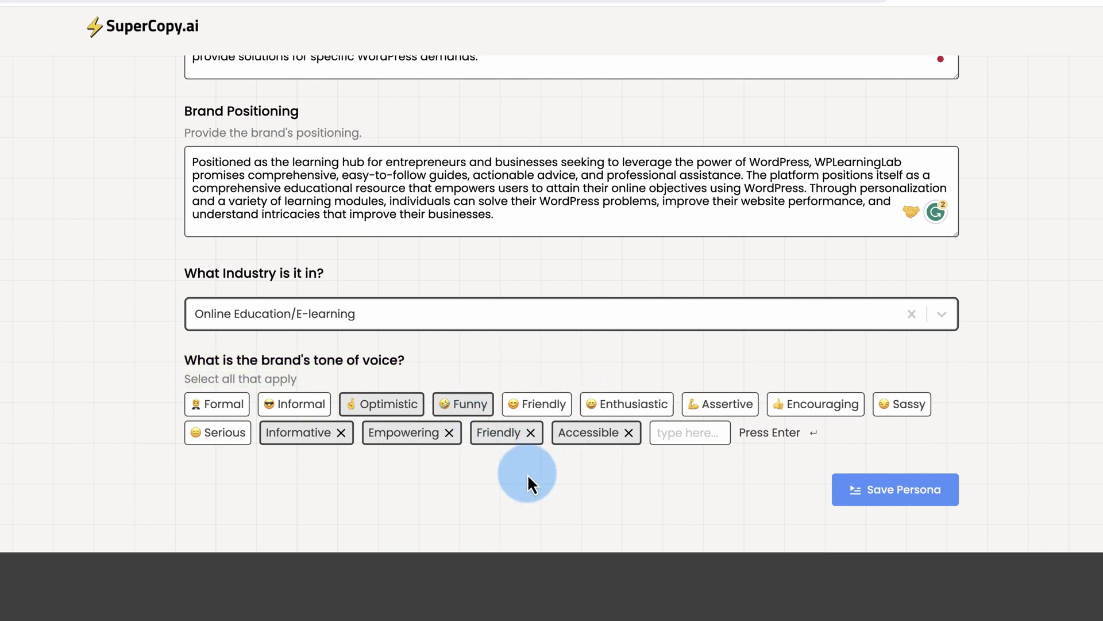
pyautogui.click(921, 493)
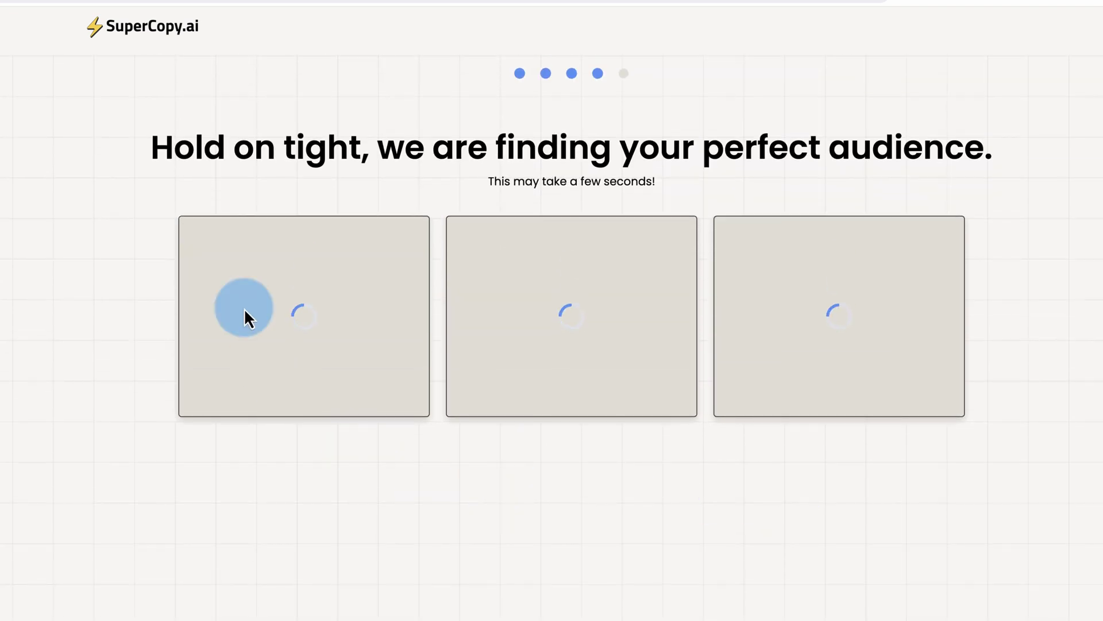
# Review the three generated audience persona cards and their tags
pyautogui.tripleClick(564, 158)
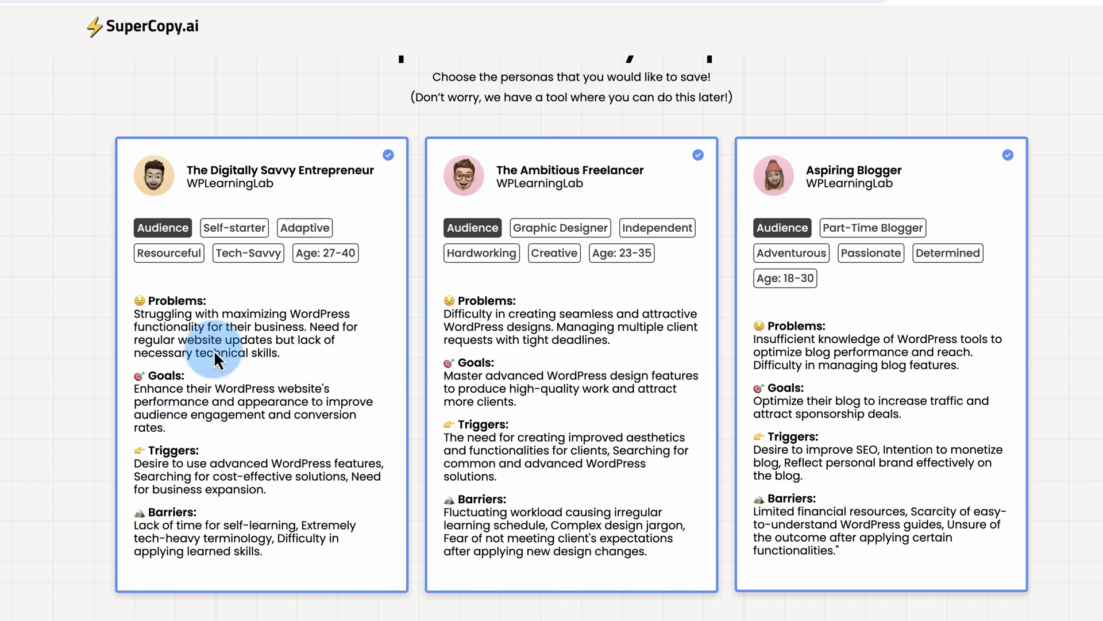
pyautogui.moveTo(138, 239); pyautogui.dragTo(364, 264)
pyautogui.click(372, 284)
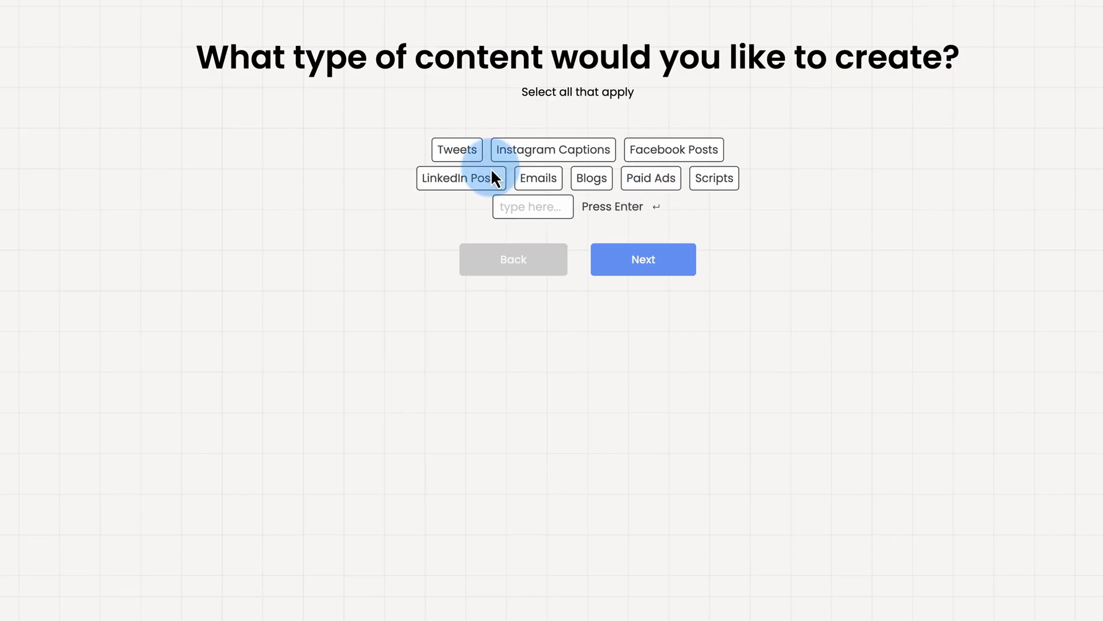
# Choose all eight content types, Tweets through Scripts, and finish onboarding
pyautogui.click(457, 157)
pyautogui.click(610, 155)
pyautogui.click(638, 154)
pyautogui.click(500, 178)
pyautogui.click(524, 181)
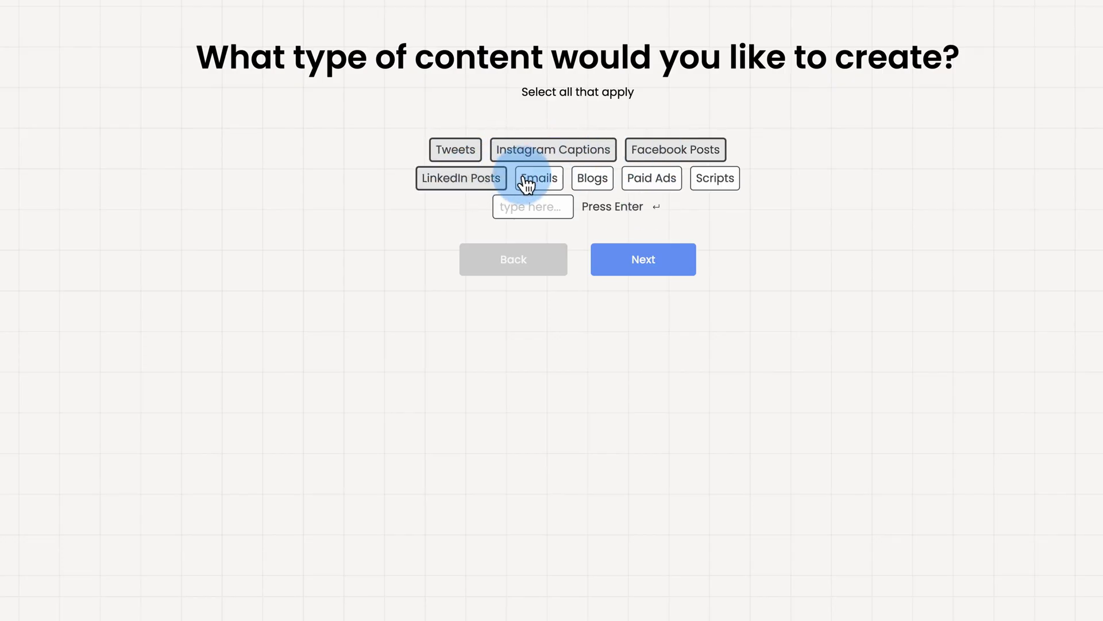
pyautogui.click(599, 182)
pyautogui.click(653, 180)
pyautogui.click(721, 180)
pyautogui.click(646, 263)
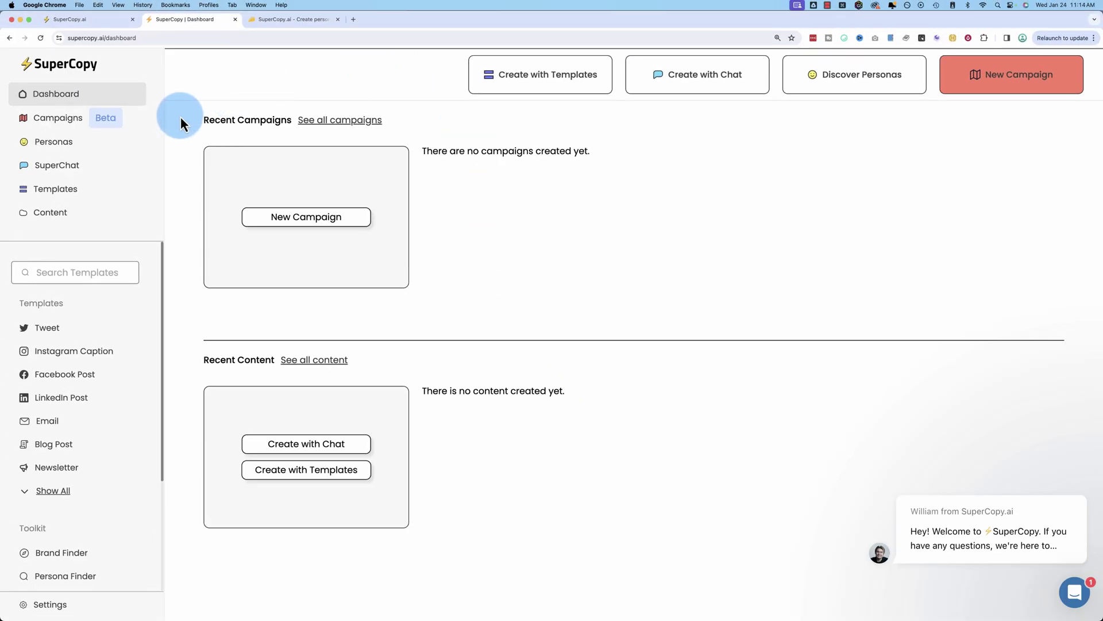
# Open the Personas page and filter to the WPLearningLab brand persona, checking its options
pyautogui.click(63, 141)
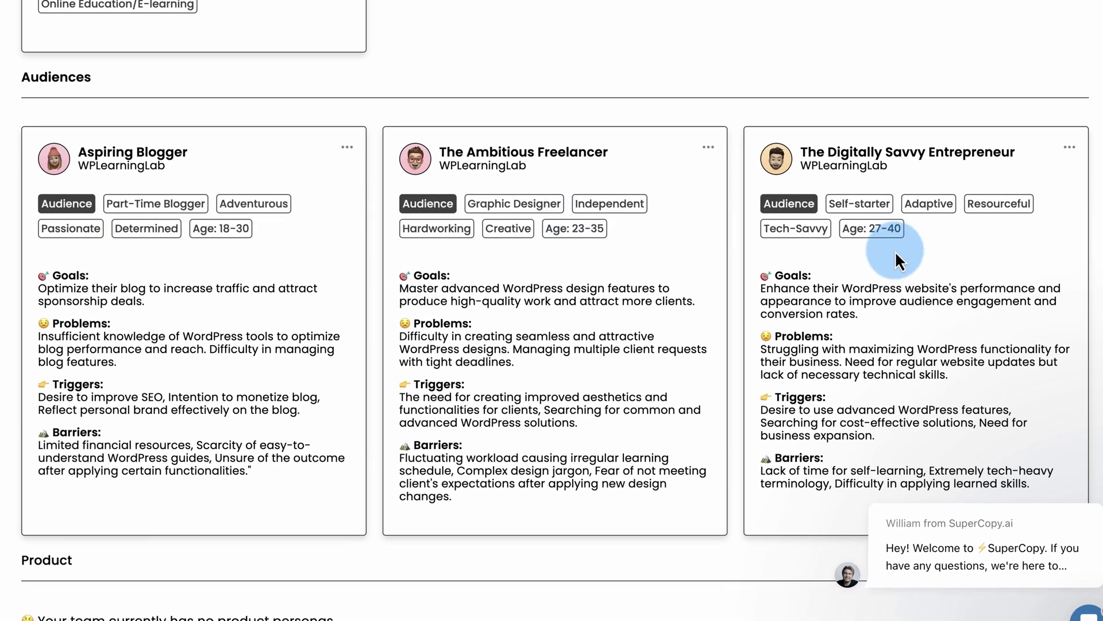
pyautogui.scroll(5, 337, 345)
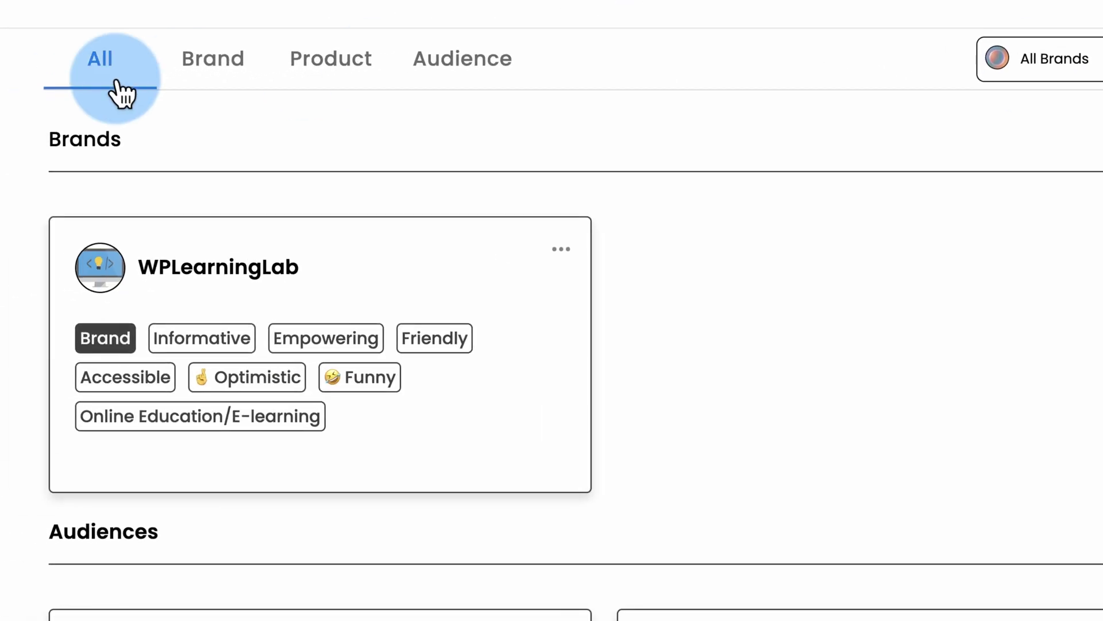
pyautogui.click(224, 80)
pyautogui.click(562, 251)
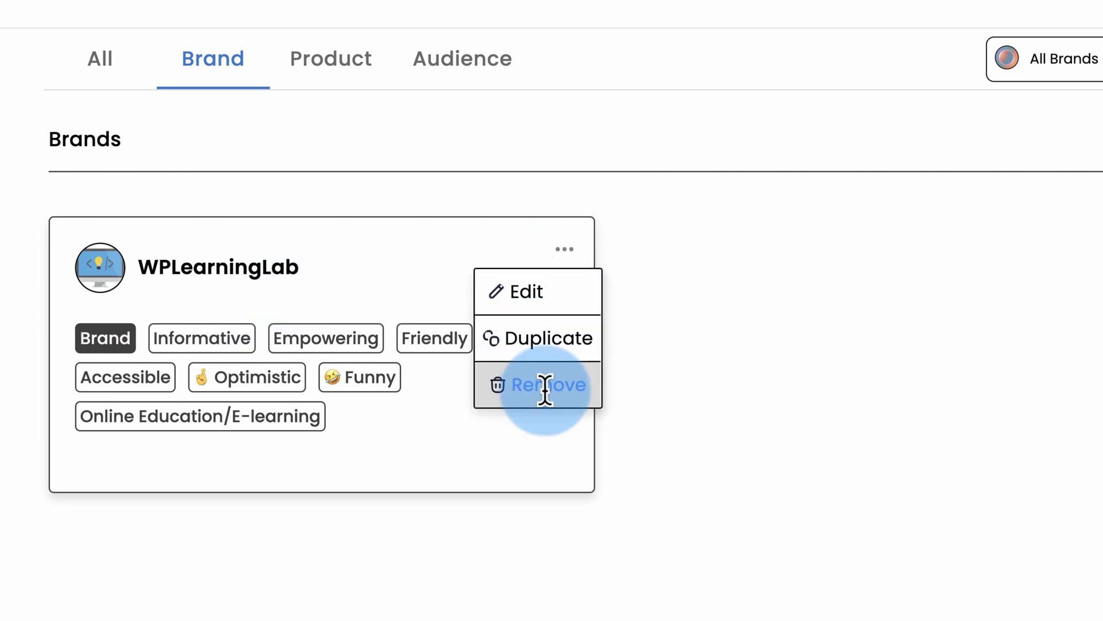
pyautogui.click(968, 229)
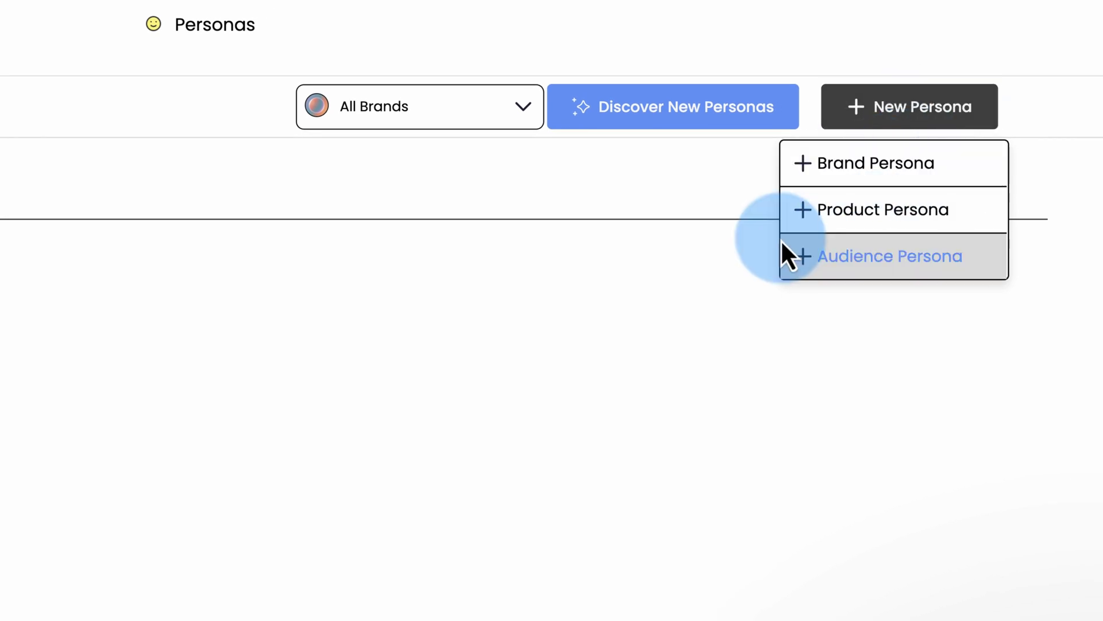
# Cycle through the Product, Audience and All persona filters, then go to Campaigns
pyautogui.click(192, 310)
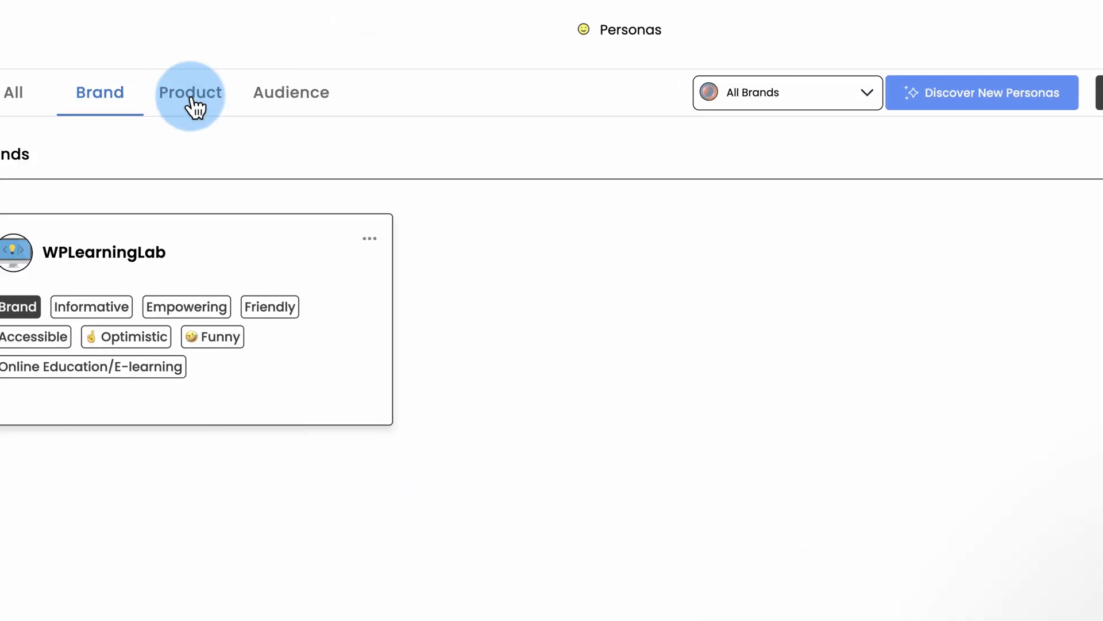
pyautogui.click(192, 103)
pyautogui.click(534, 89)
pyautogui.click(297, 103)
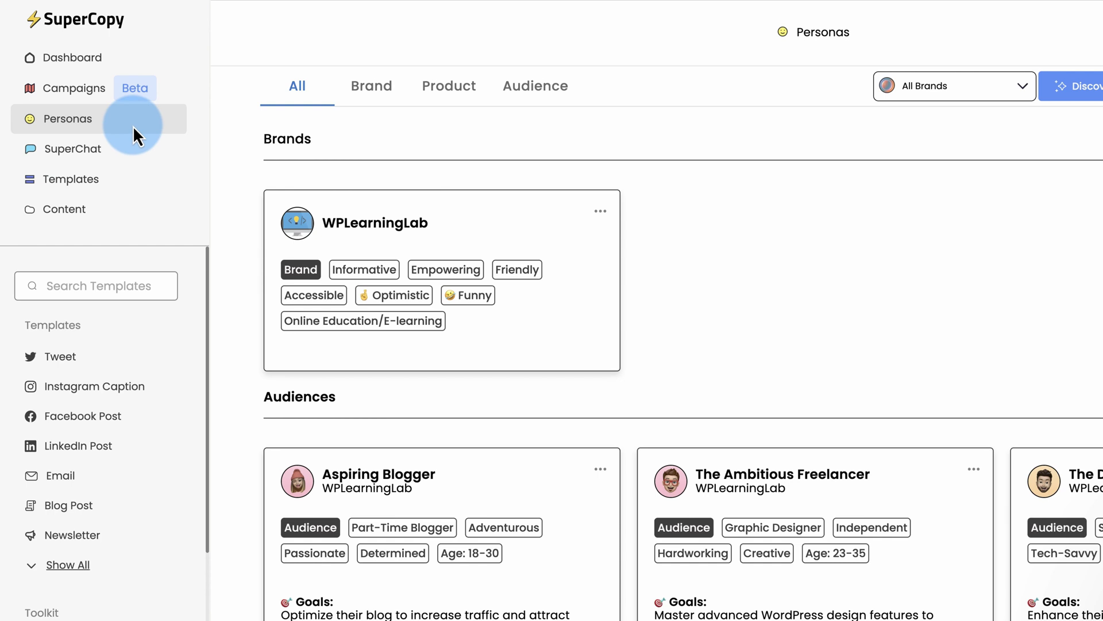
pyautogui.click(82, 100)
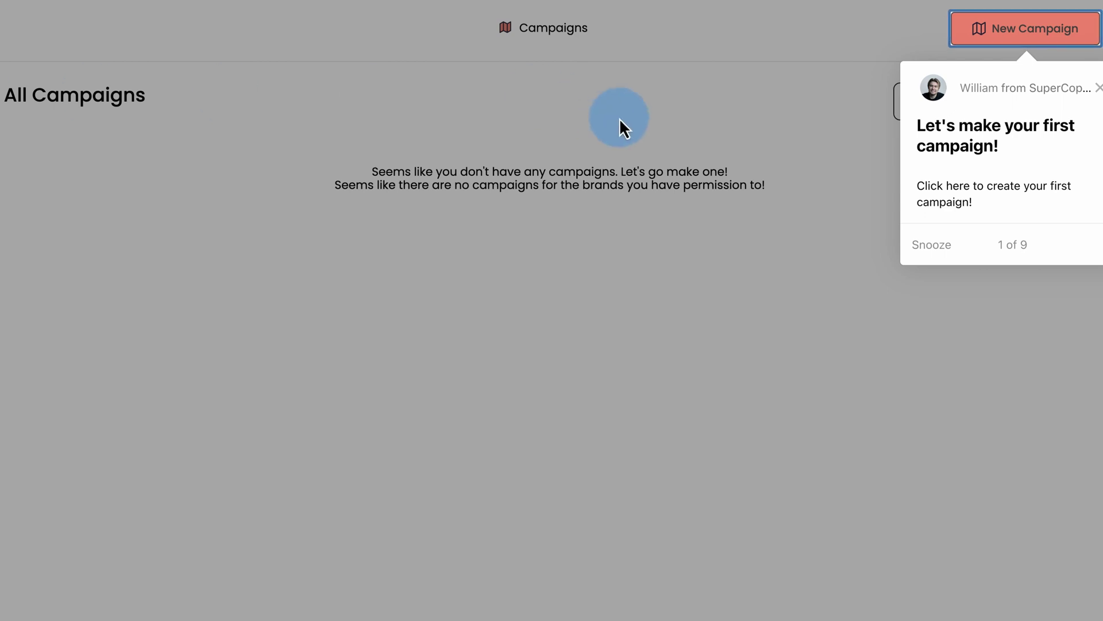
# Start a new campaign for brand WPLearningLab, audience Aspiring Blogger, on the Facebook channel
pyautogui.click(1025, 33)
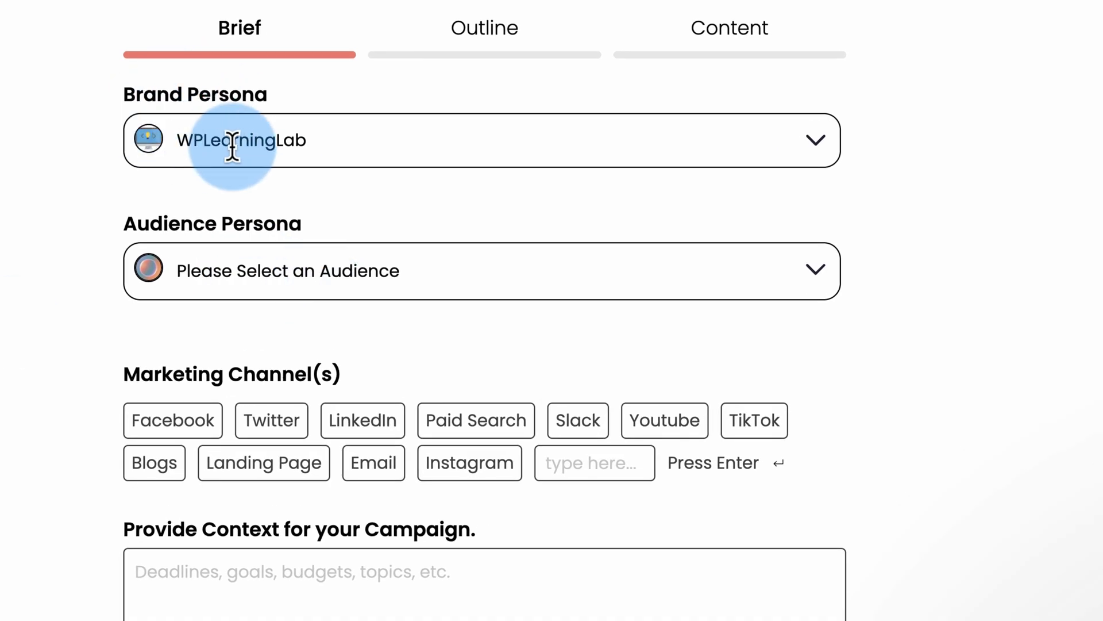
pyautogui.click(234, 141)
pyautogui.click(275, 256)
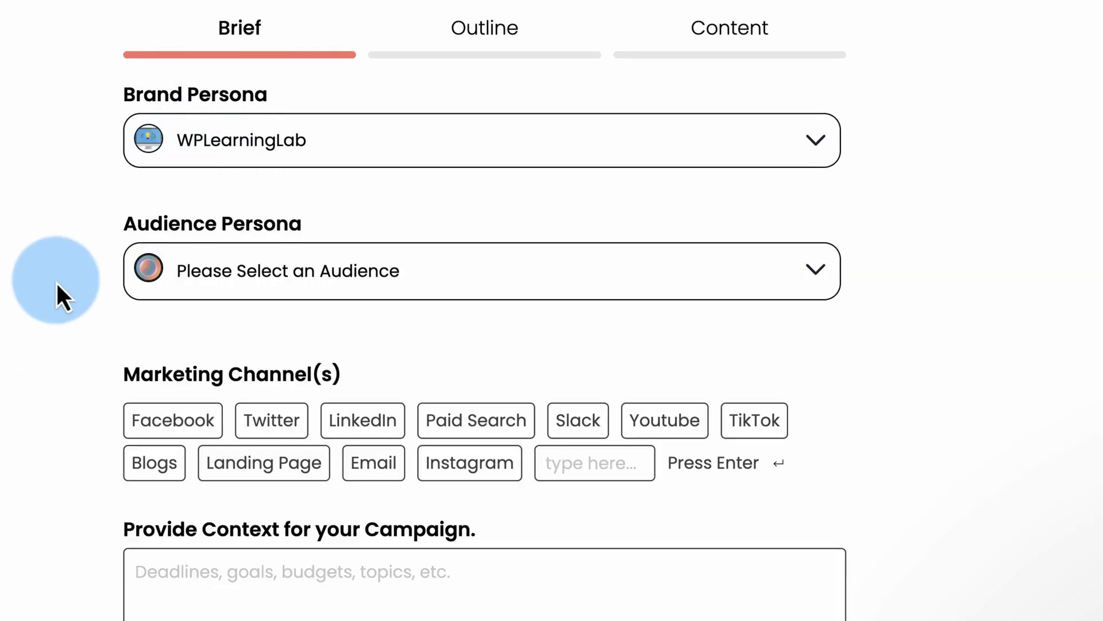
pyautogui.click(460, 274)
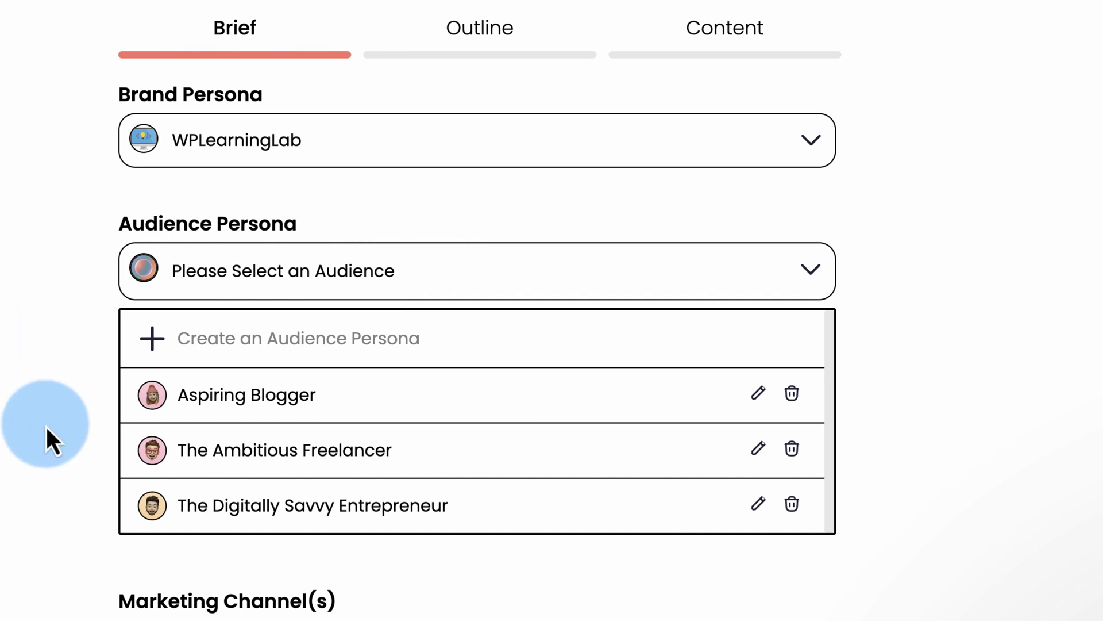
pyautogui.click(295, 408)
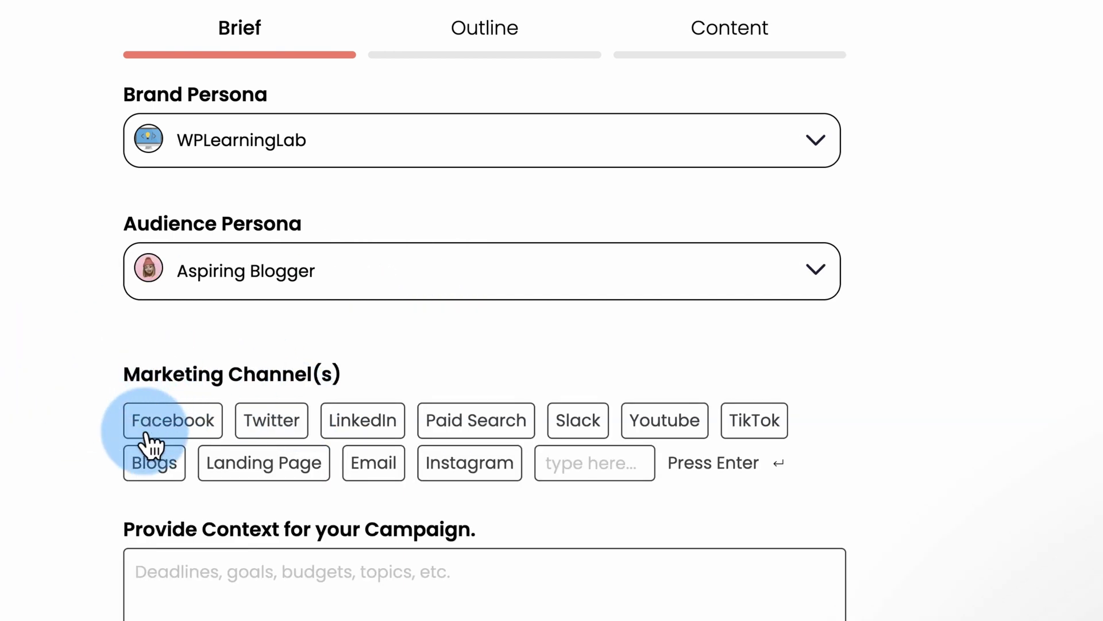
pyautogui.click(214, 428)
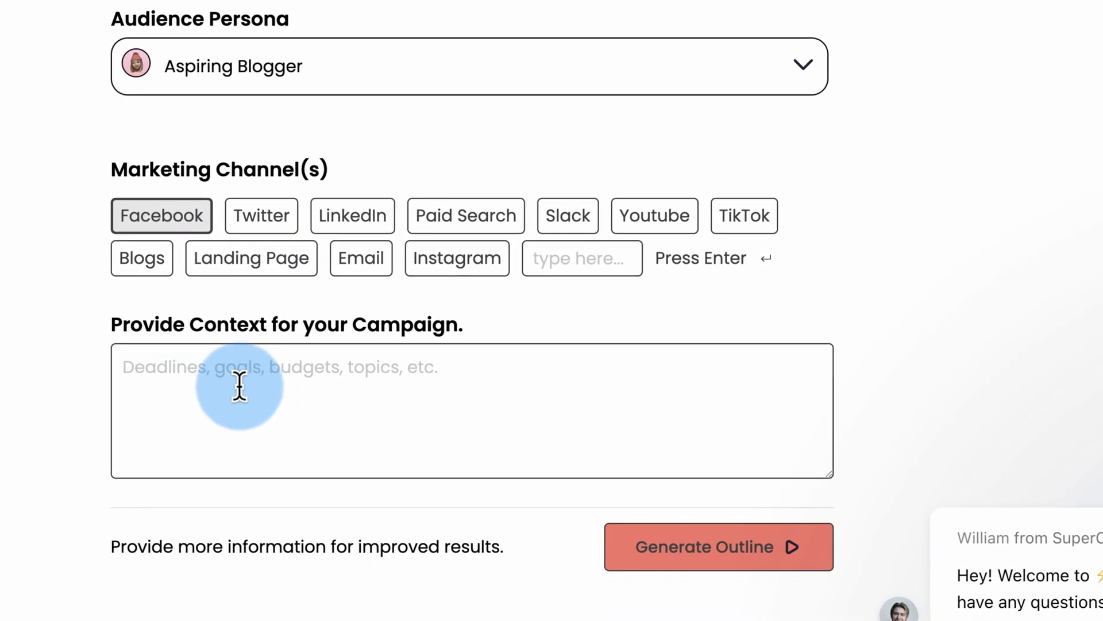
# Paste the YouTube-video campaign context, correct the word 'posts', and generate the outline
pyautogui.click(341, 375)
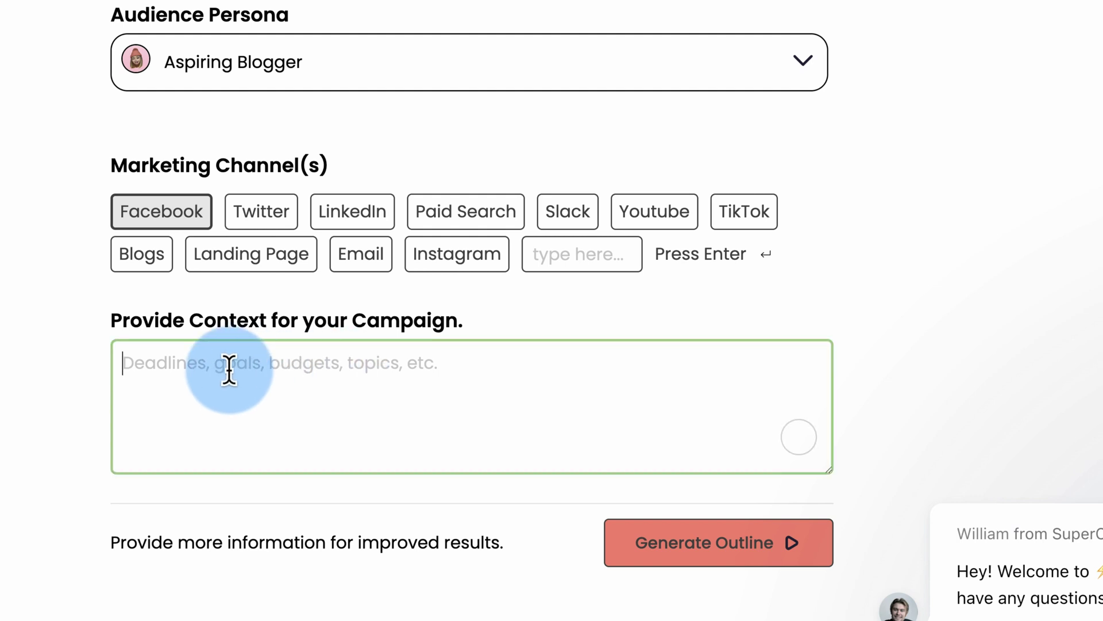
pyautogui.write('Social media posts promoting our lastest youtube video.')
pyautogui.moveTo(128, 365); pyautogui.dragTo(280, 365)
pyautogui.click(284, 366)
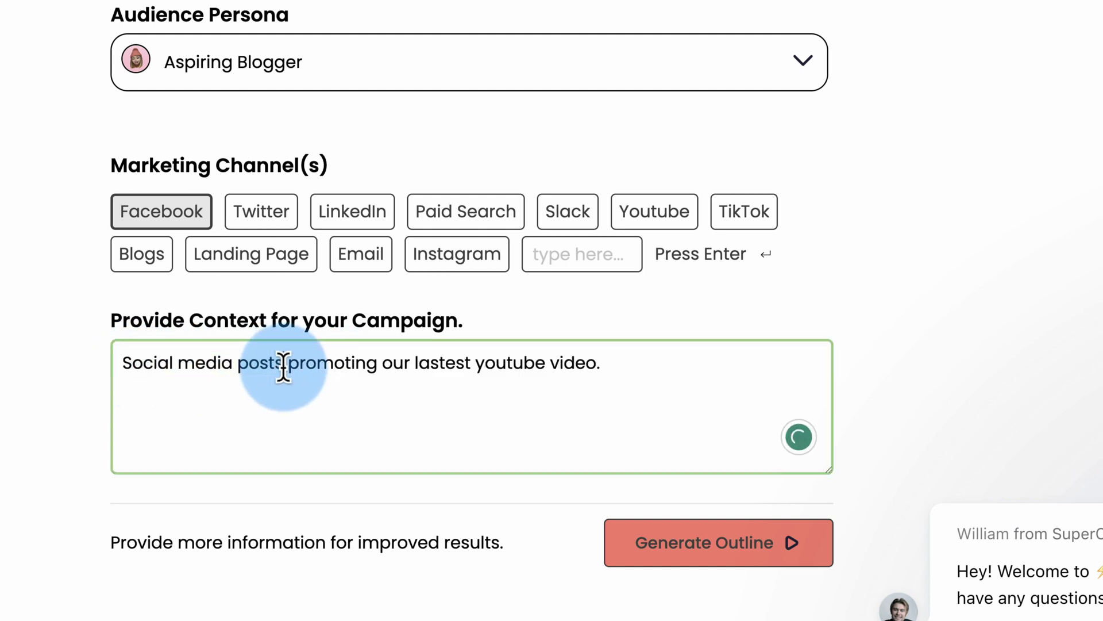
pyautogui.press('BackSpace')
pyautogui.write('s')
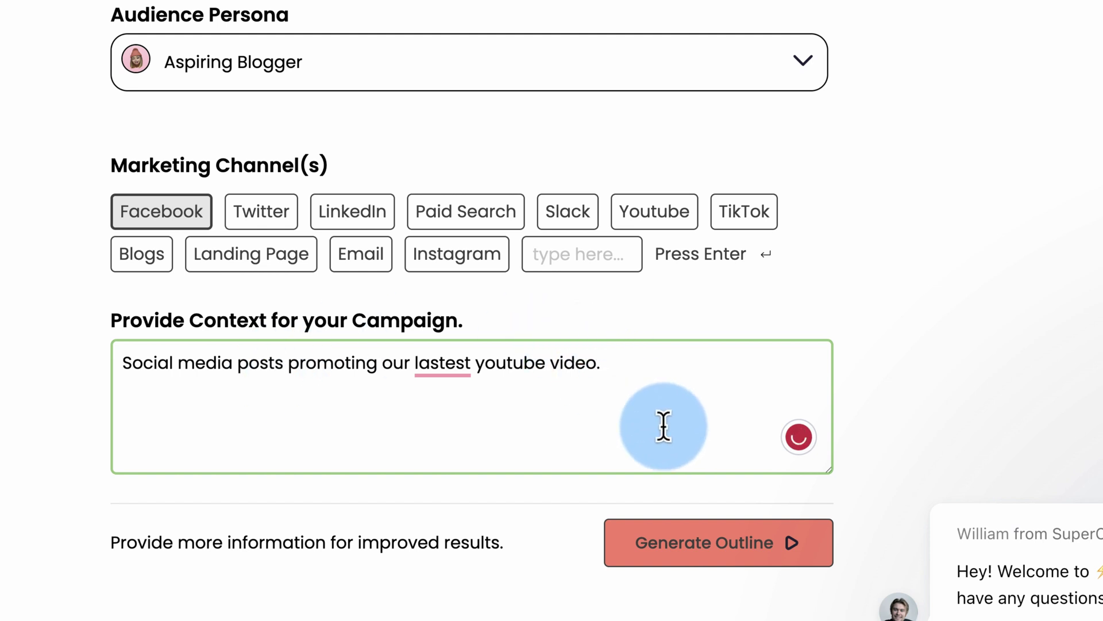
pyautogui.click(754, 549)
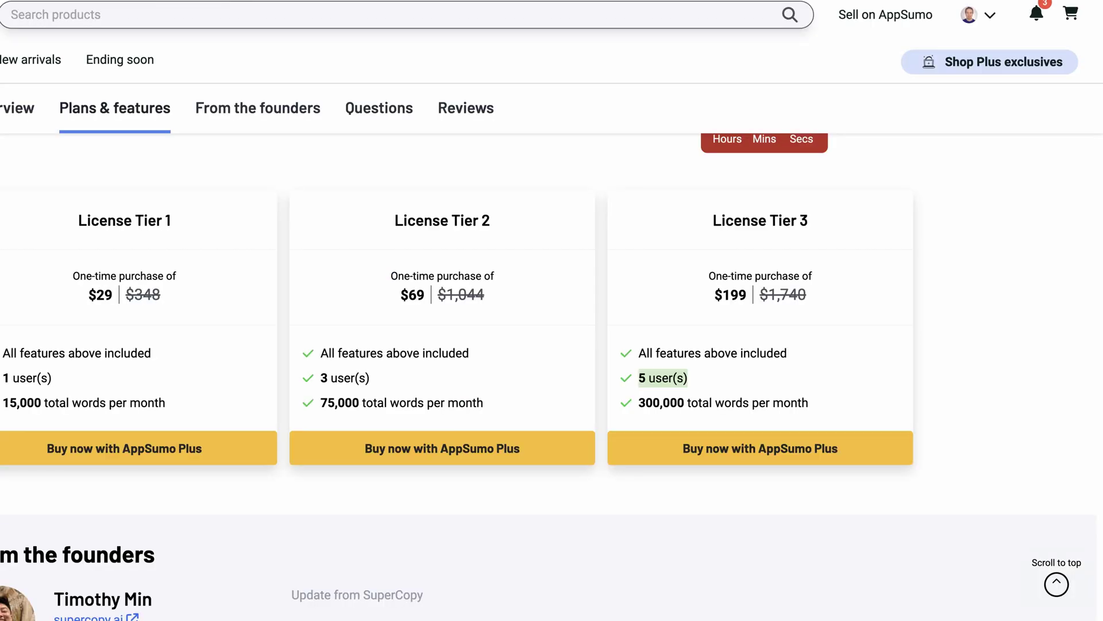
pyautogui.moveTo(3, 402); pyautogui.dragTo(167, 403)
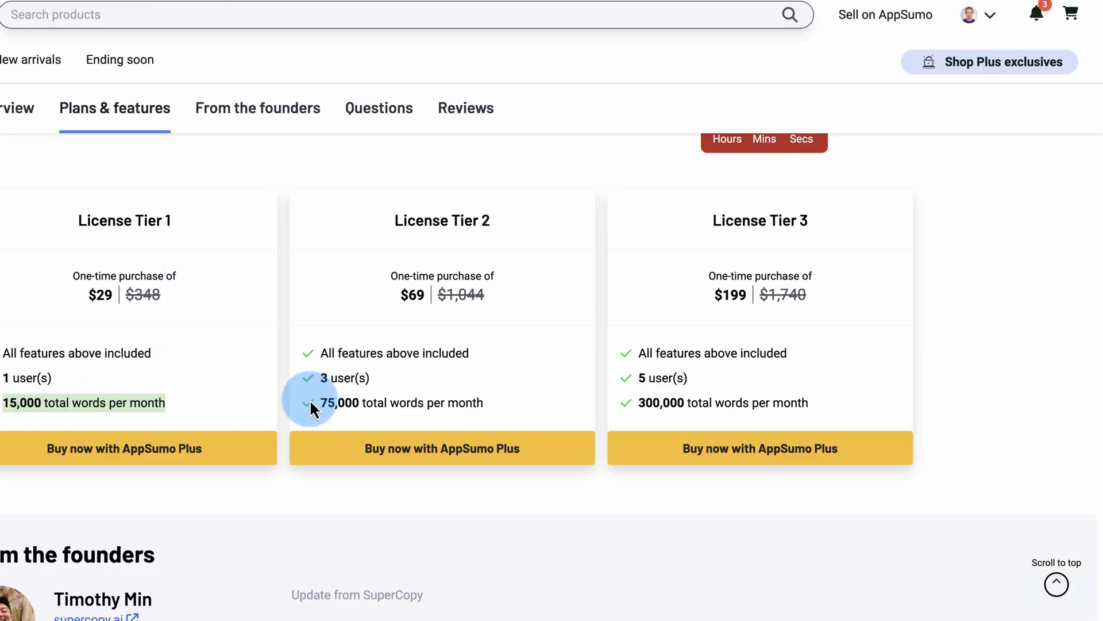
pyautogui.moveTo(310, 409); pyautogui.dragTo(592, 394)
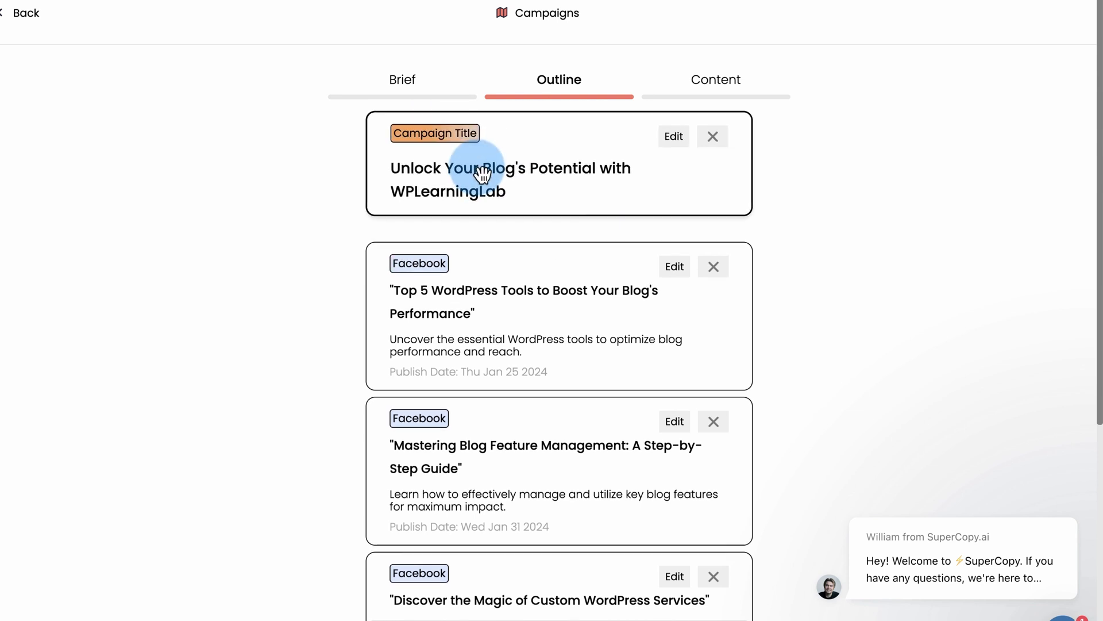
# Scroll through the four outlined Facebook post cards and generate their content
pyautogui.scroll(-1, 527, 341)
pyautogui.scroll(-1, 527, 341)
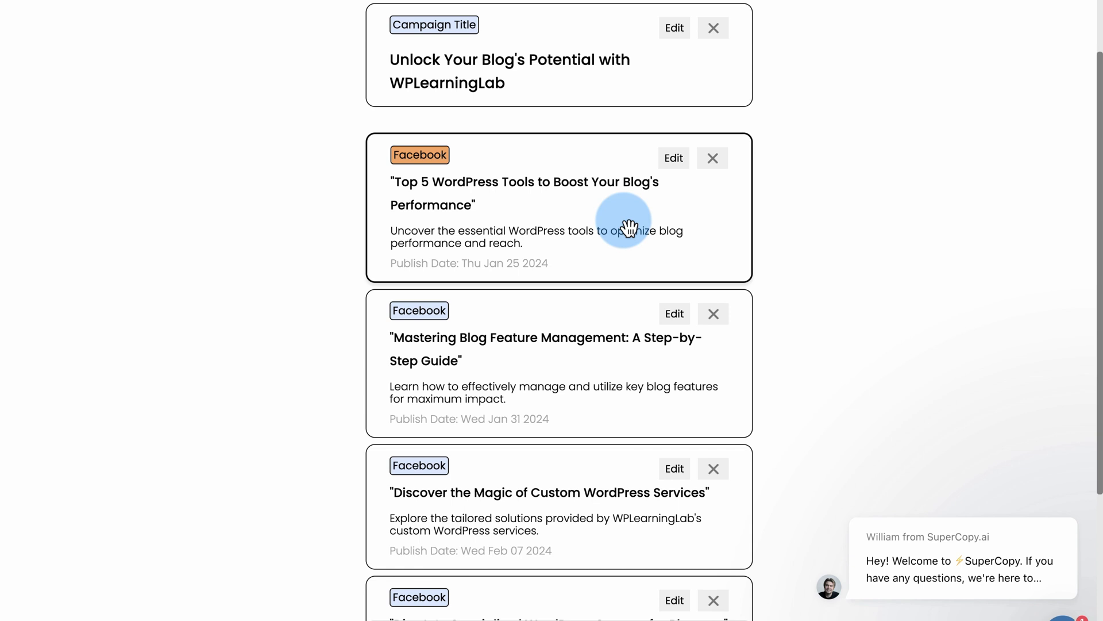
pyautogui.scroll(-2, 628, 246)
pyautogui.scroll(-1, 540, 399)
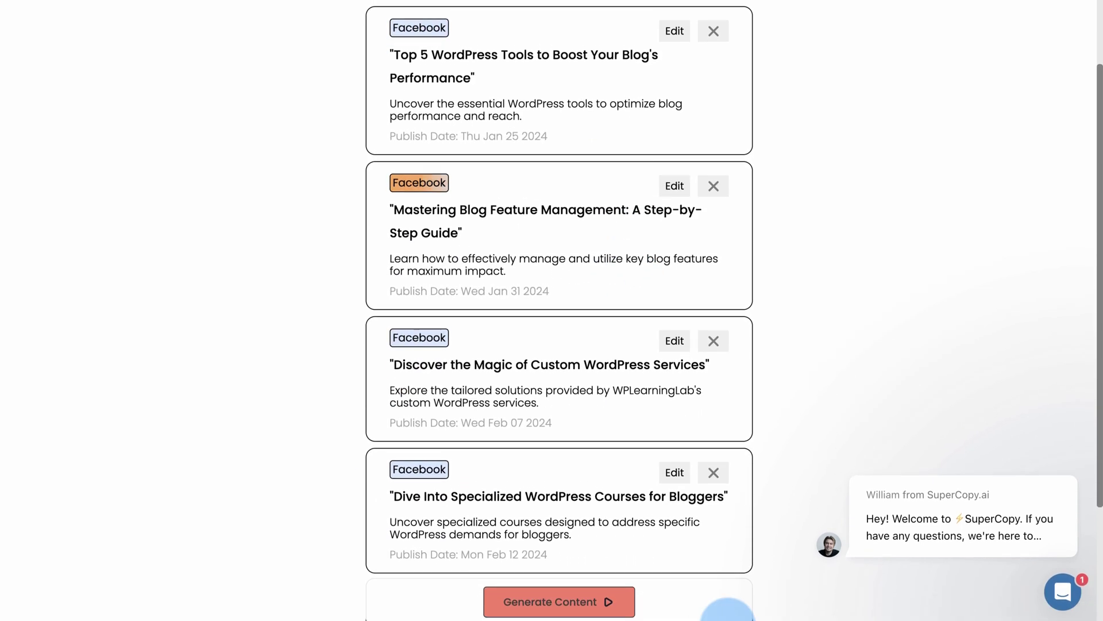
pyautogui.click(577, 605)
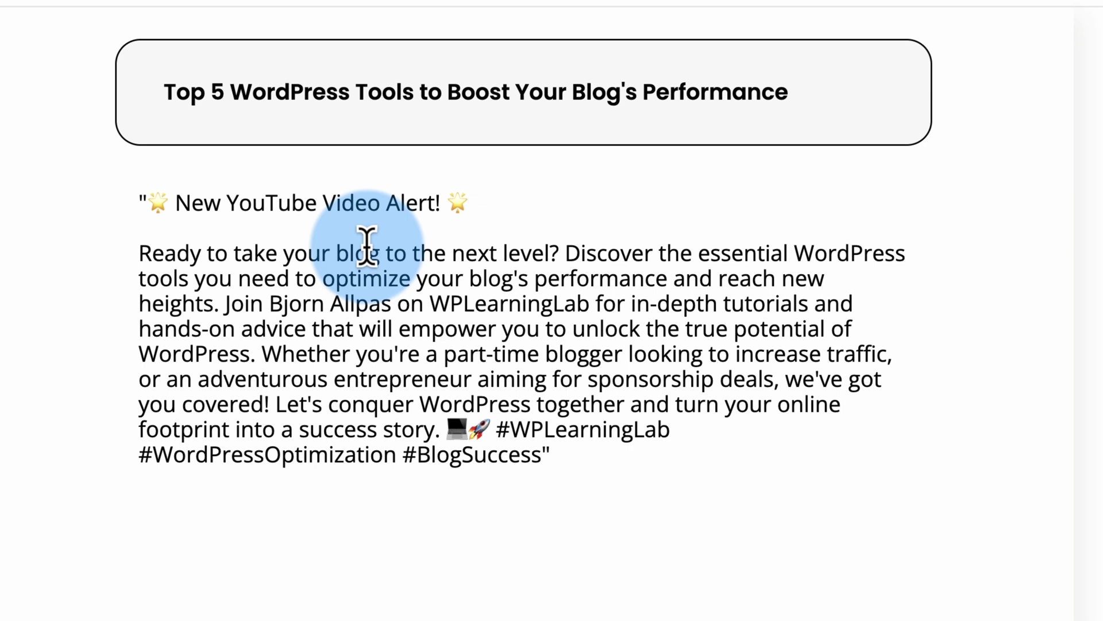
# Read through the 'Top 5 WordPress Tools to Boost Your Blog's Performance' post, highlighting headline, opening and hashtag
pyautogui.moveTo(141, 253); pyautogui.dragTo(463, 235)
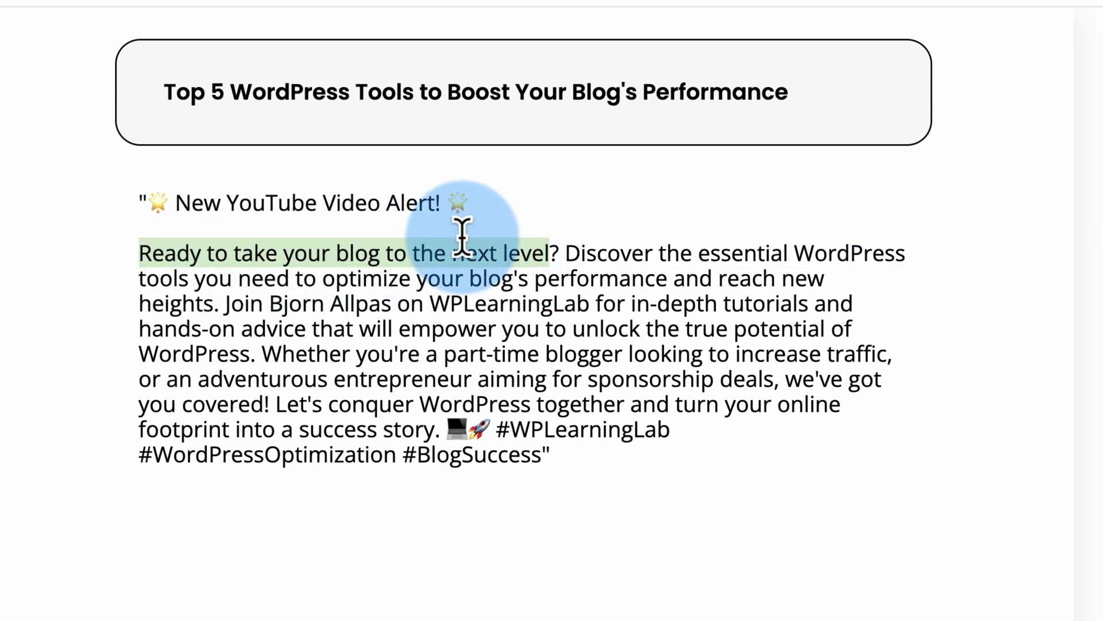
pyautogui.moveTo(175, 203); pyautogui.dragTo(440, 204)
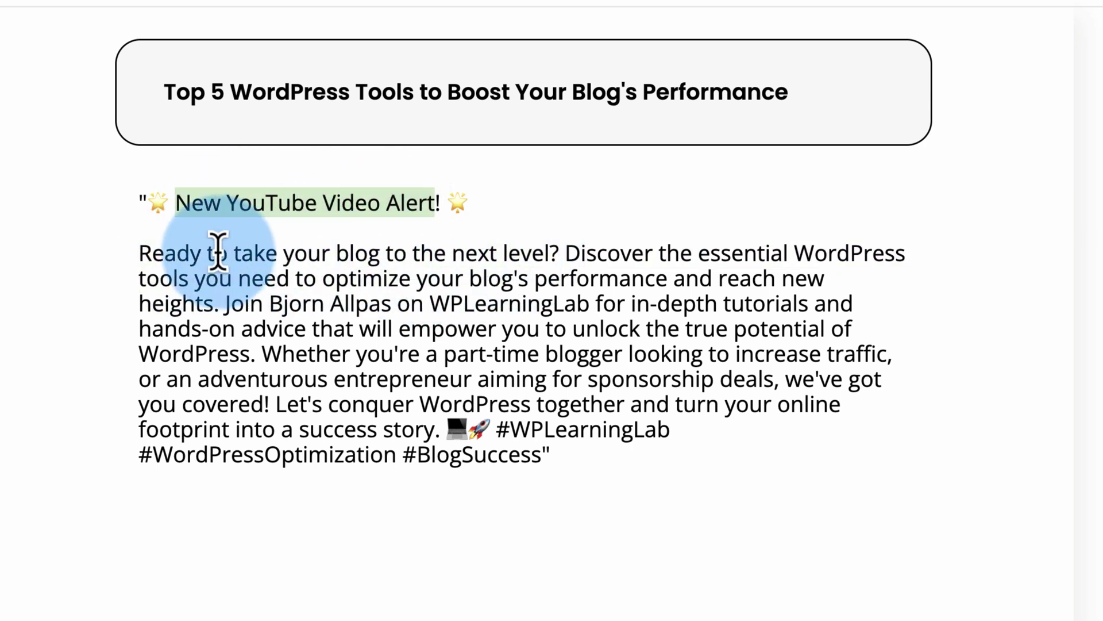
pyautogui.moveTo(140, 253); pyautogui.dragTo(511, 245)
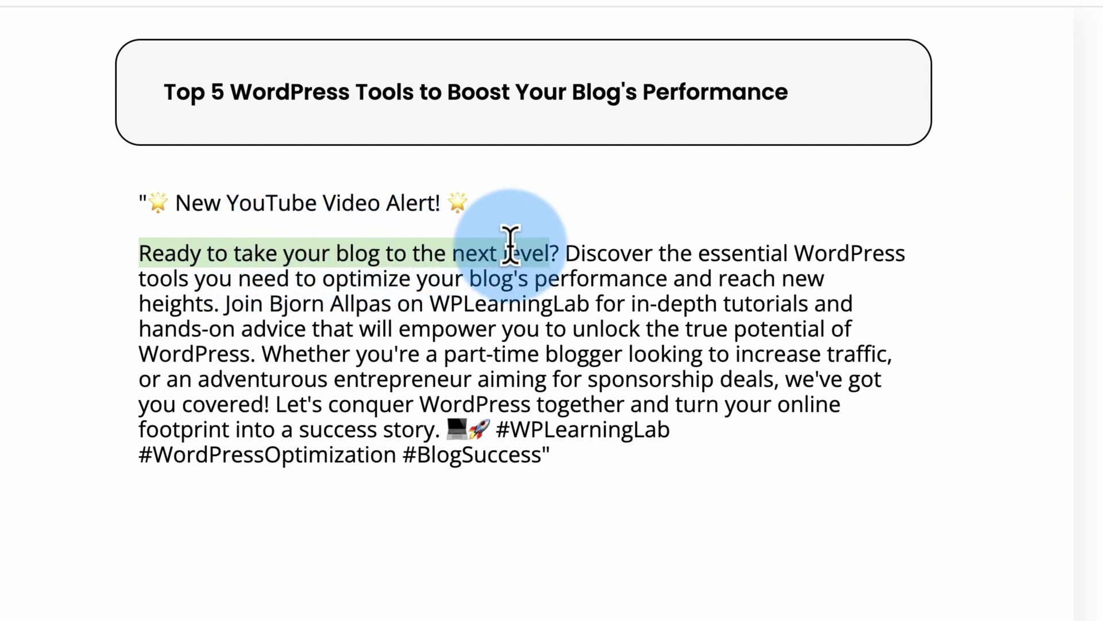
pyautogui.click(460, 278)
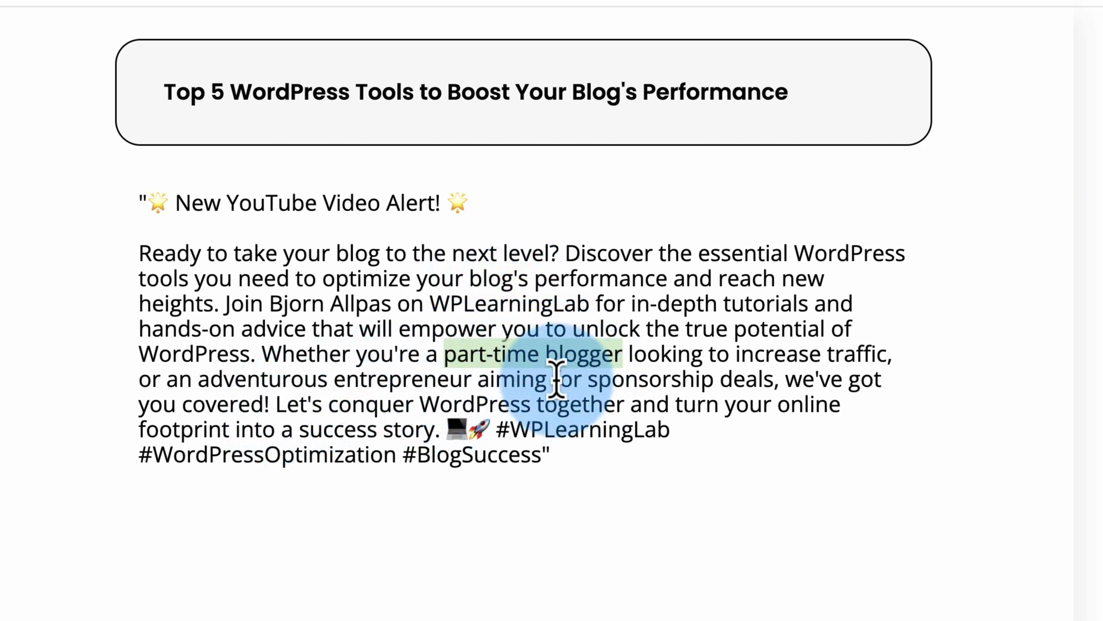
pyautogui.moveTo(624, 480); pyautogui.dragTo(405, 455)
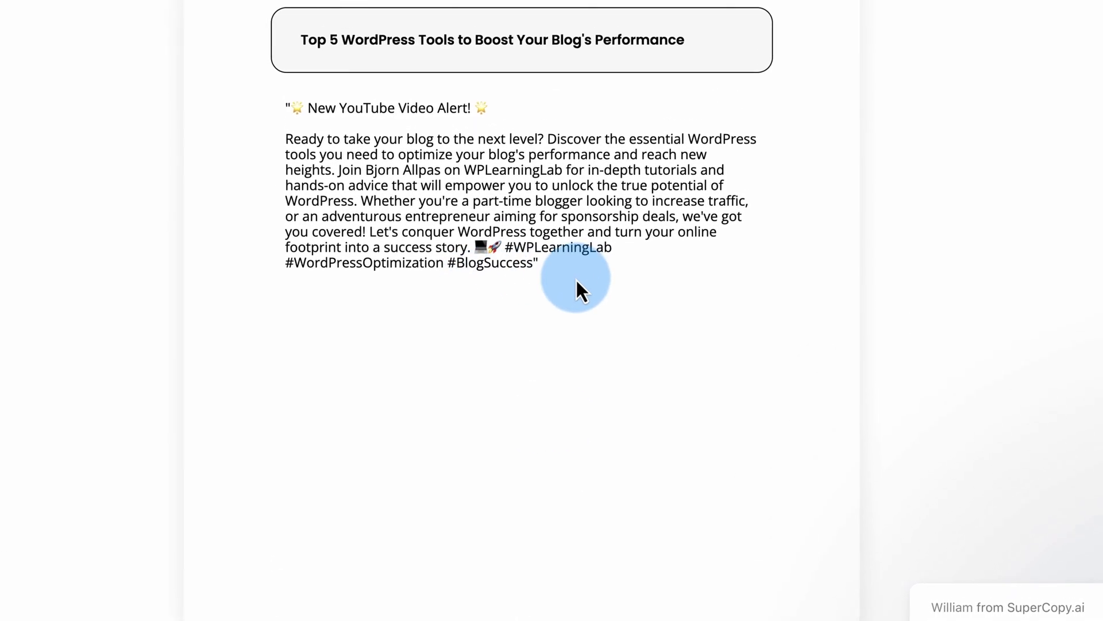
pyautogui.doubleClick(350, 174)
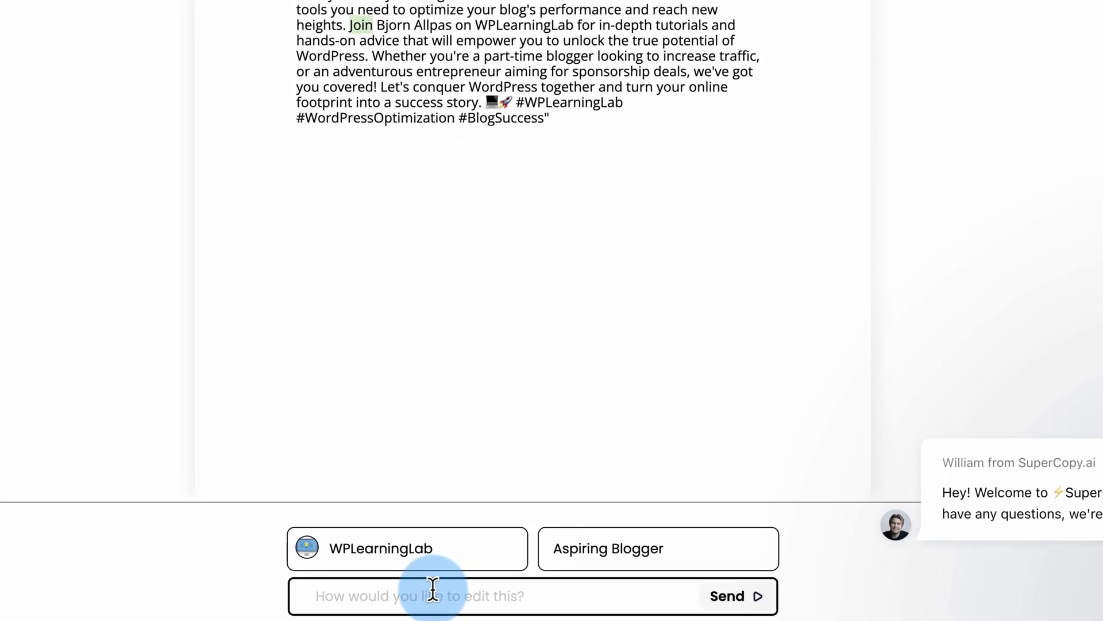
# Request an edit adding the video title '5 ways to monetize your blog in 2024' to the post
pyautogui.click(363, 592)
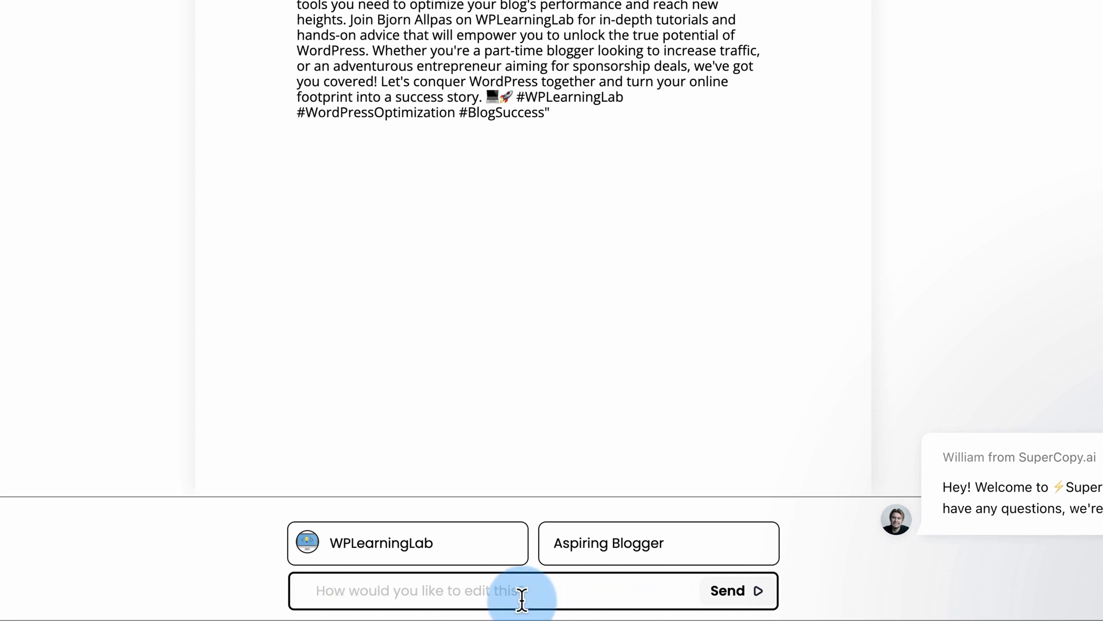
pyautogui.hotkey('ctrl', 'v')
pyautogui.moveTo(338, 590); pyautogui.dragTo(759, 598)
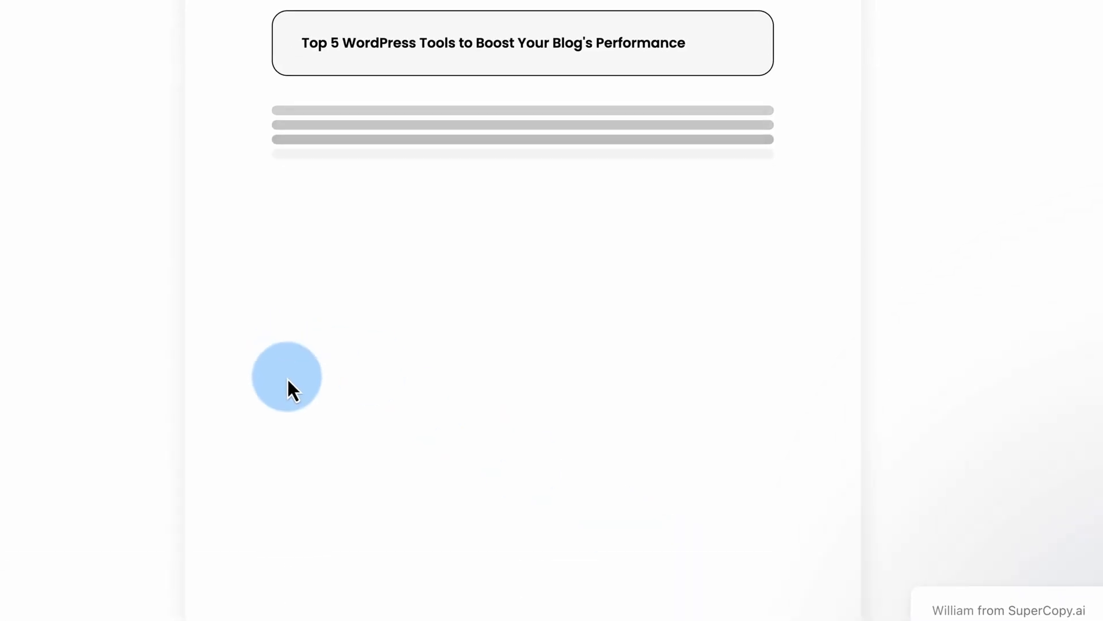
# Check the regenerated post for the new video title and the stray \n line-break codes
pyautogui.moveTo(575, 349); pyautogui.dragTo(331, 135)
pyautogui.moveTo(237, 229); pyautogui.dragTo(162, 192)
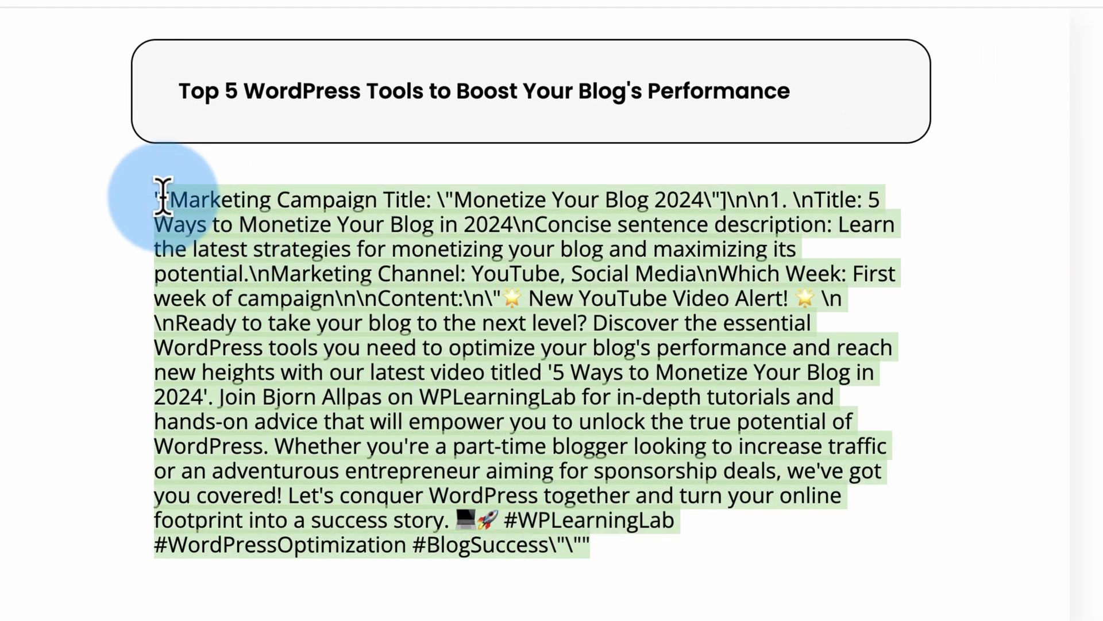
pyautogui.click(162, 192)
pyautogui.moveTo(750, 198)
pyautogui.mouseDown()
pyautogui.moveTo(735, 197)
pyautogui.moveTo(769, 194)
pyautogui.moveTo(740, 198)
pyautogui.mouseUp()
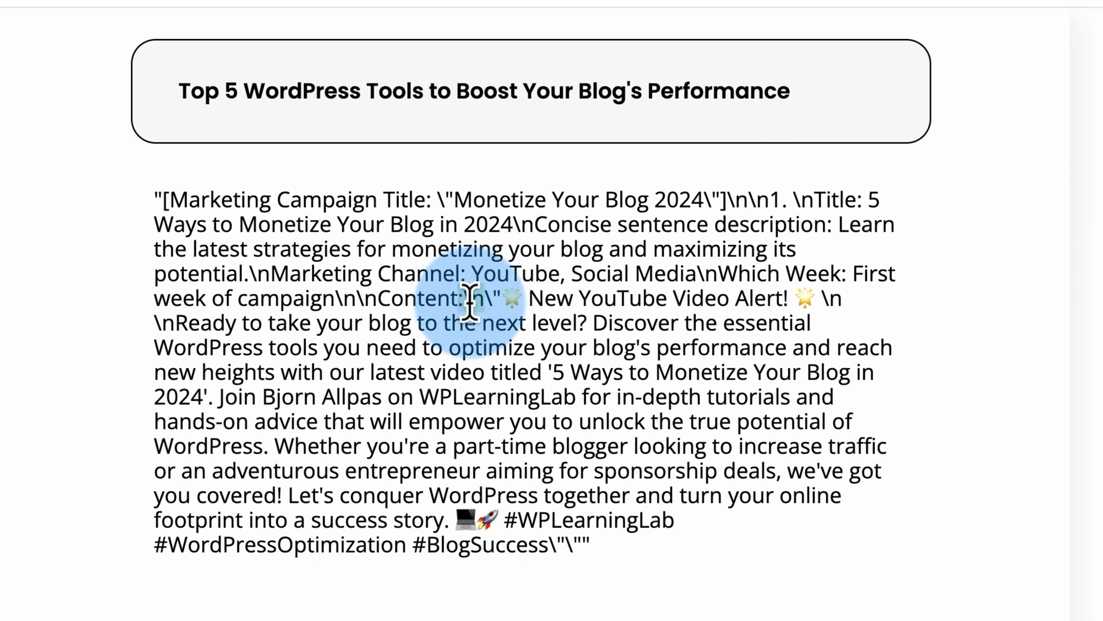
pyautogui.moveTo(470, 300); pyautogui.dragTo(500, 303)
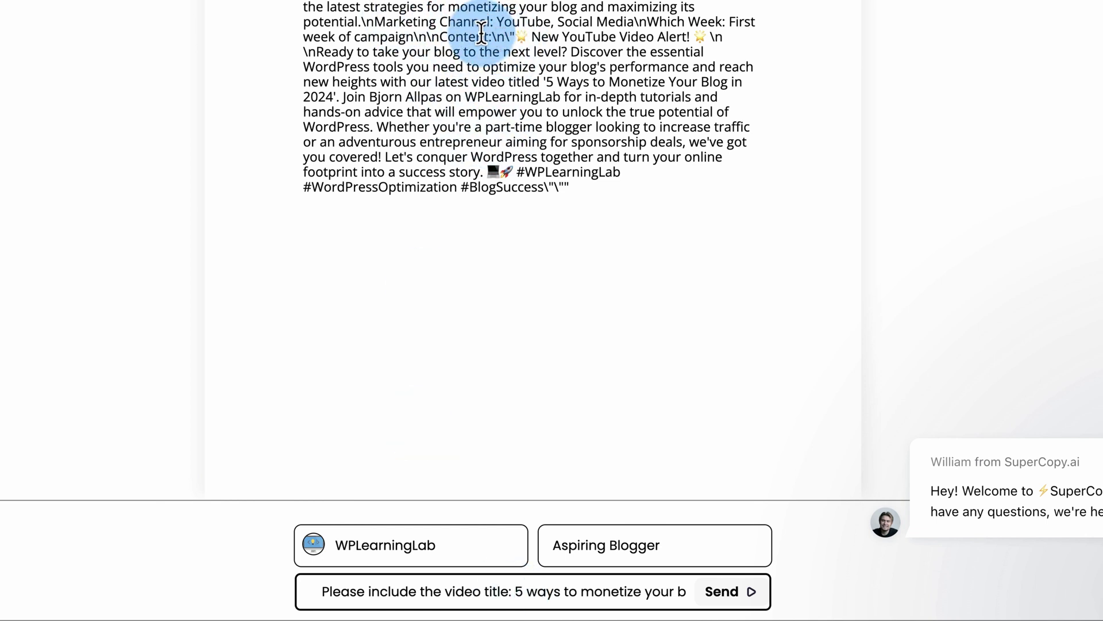
# Review the 'Discover the Magic of Custom WordPress Services' post, then return to all campaigns
pyautogui.click(198, 70)
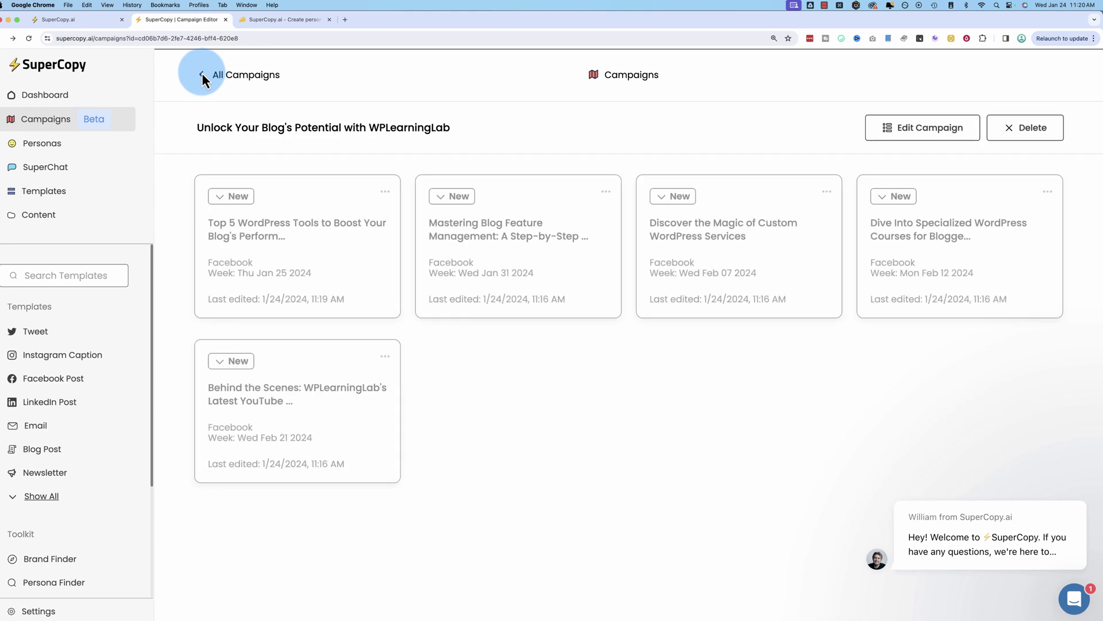
pyautogui.click(732, 278)
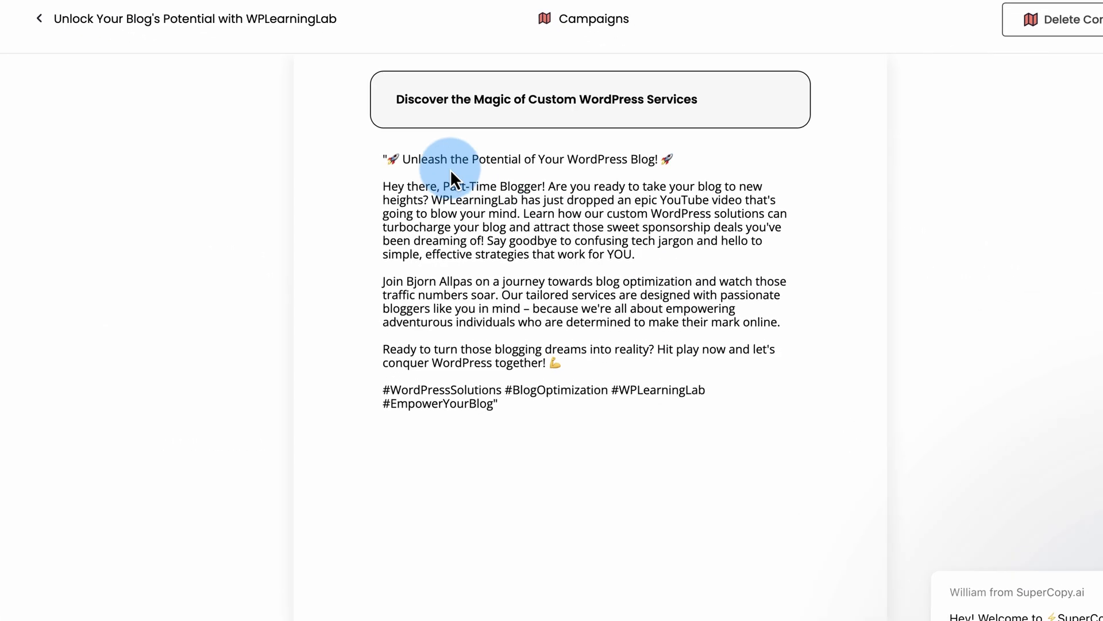
pyautogui.moveTo(344, 148); pyautogui.dragTo(626, 431)
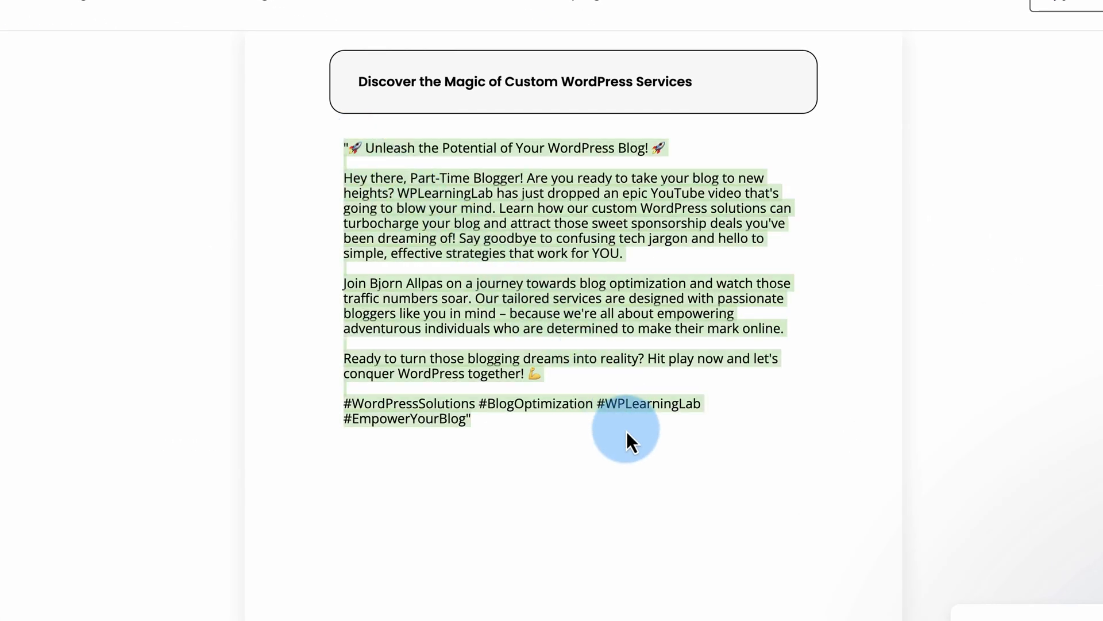
pyautogui.click(256, 27)
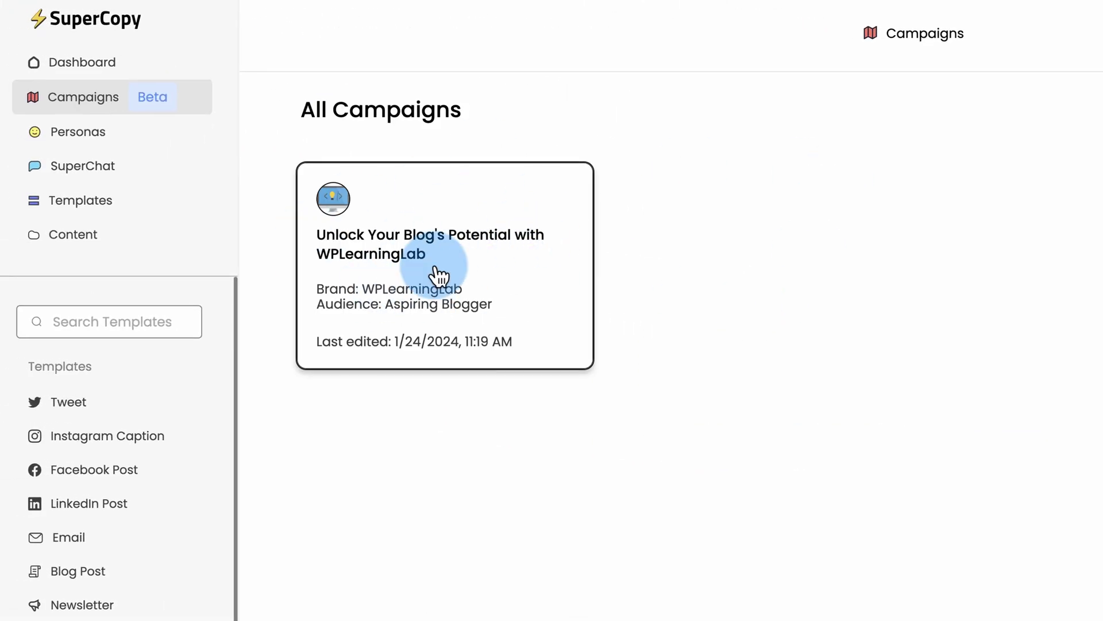
# Brief a new email campaign for The Digitally Savvy Entrepreneur and generate its outline
pyautogui.click(1043, 43)
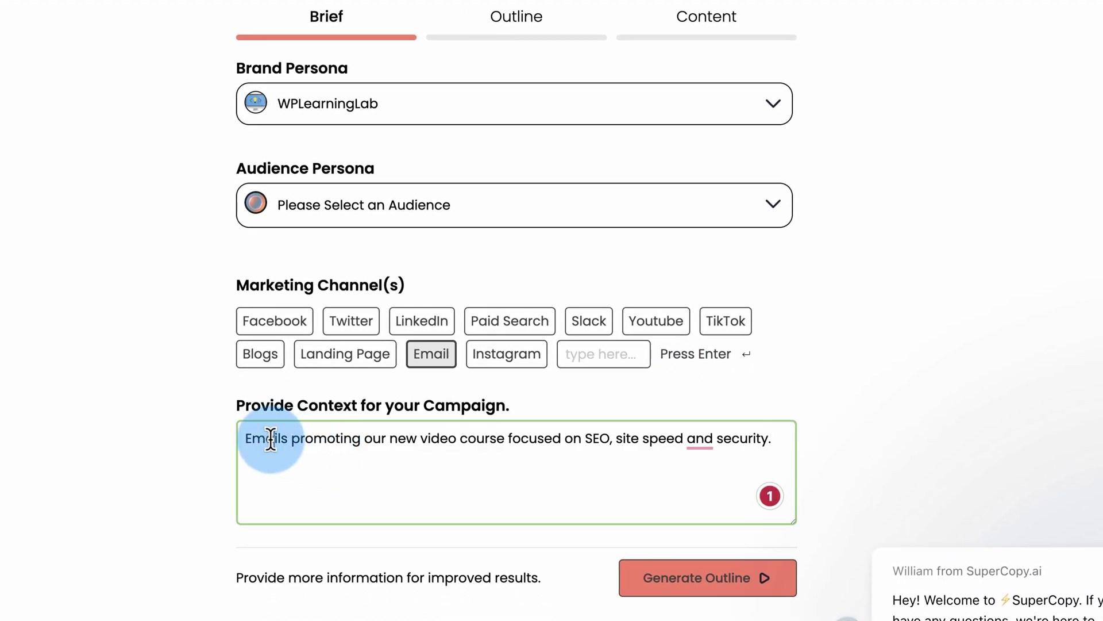
pyautogui.moveTo(246, 439); pyautogui.dragTo(783, 434)
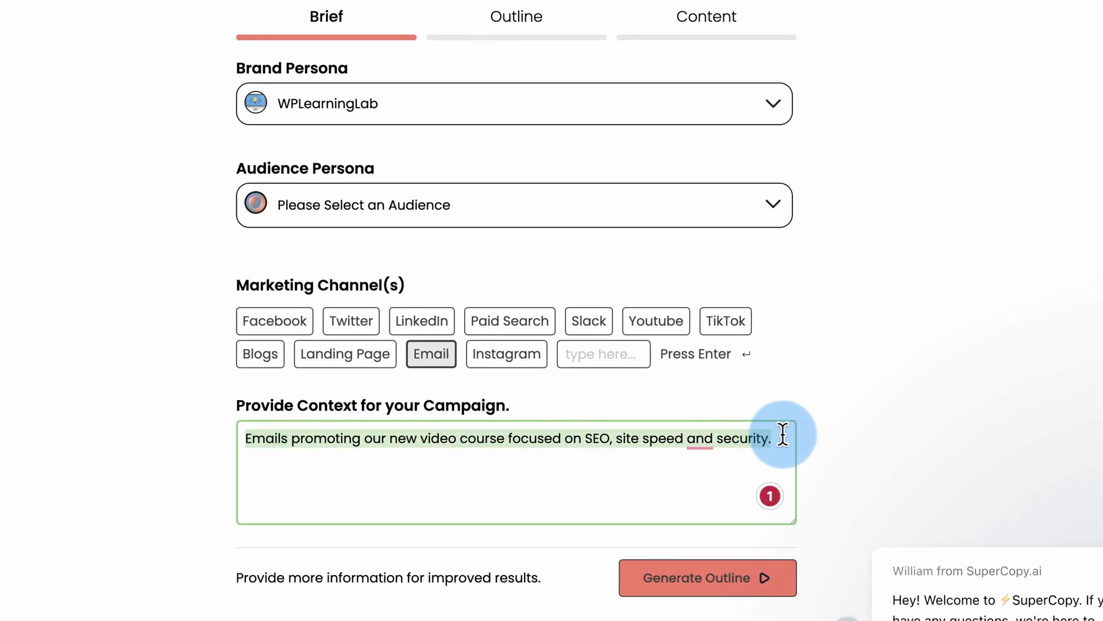
pyautogui.click(298, 210)
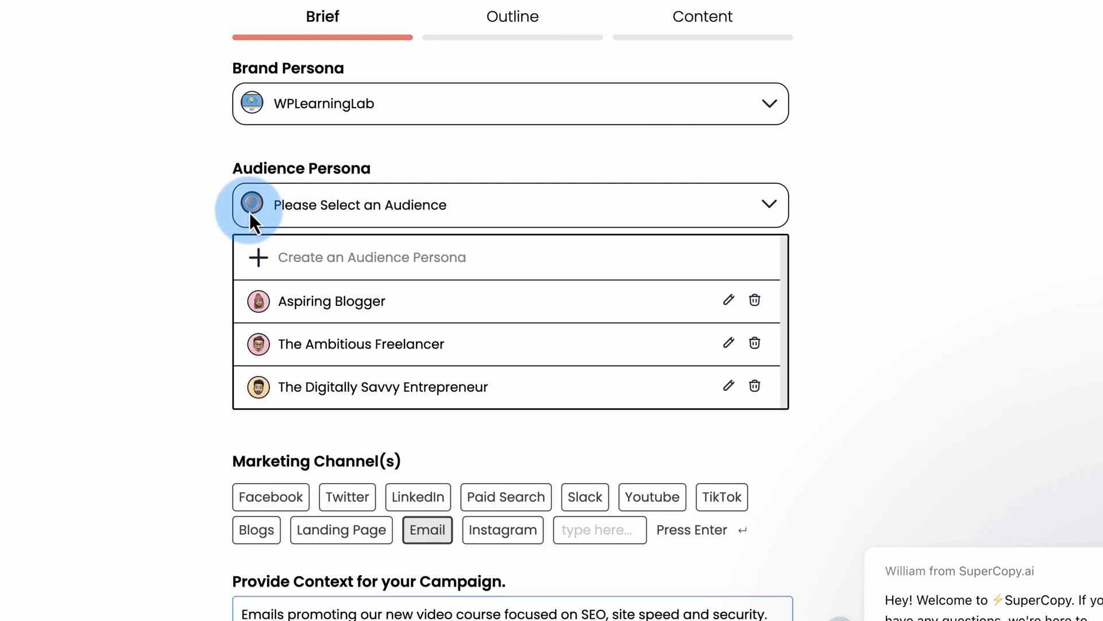
pyautogui.click(322, 387)
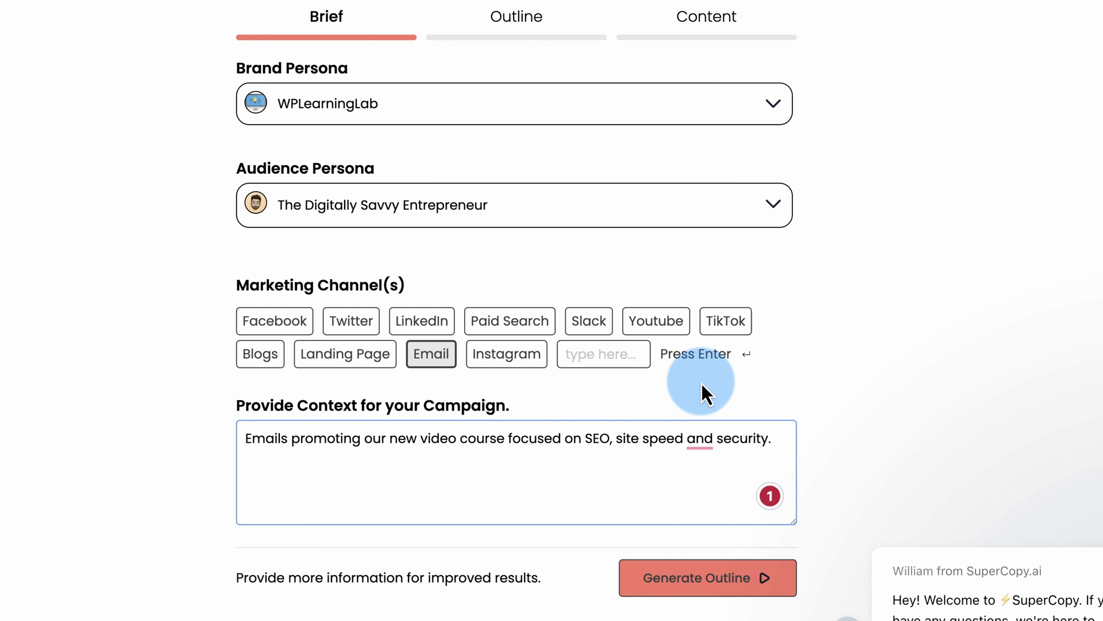
pyautogui.click(690, 591)
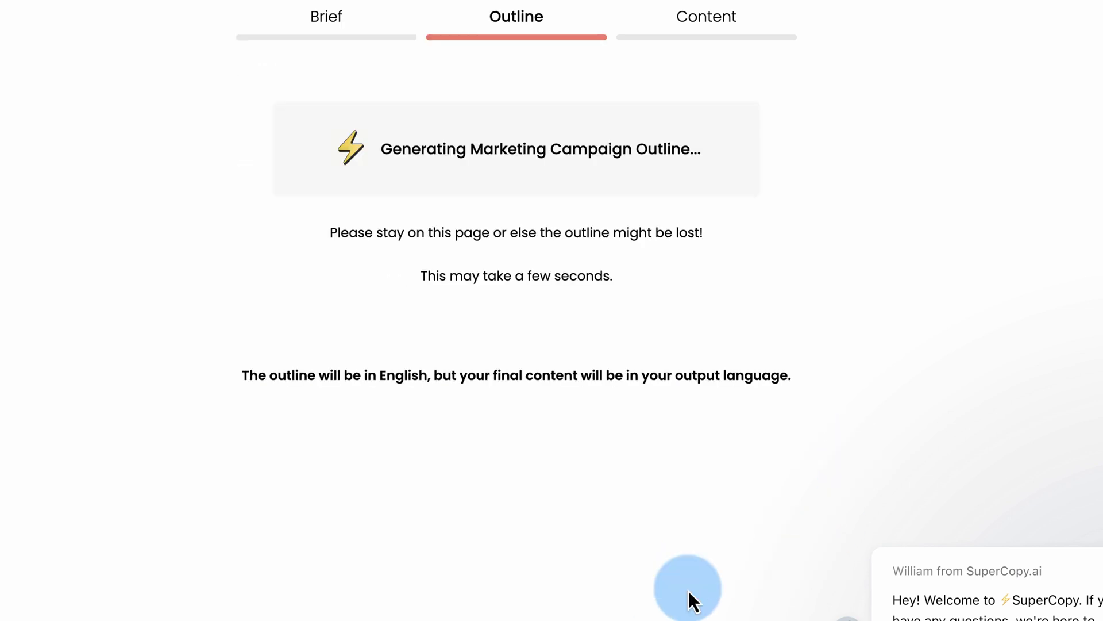
# Read the outline language note and scroll through the 'Master WordPress for Business Success' email cards
pyautogui.moveTo(244, 377); pyautogui.dragTo(786, 381)
pyautogui.click(811, 384)
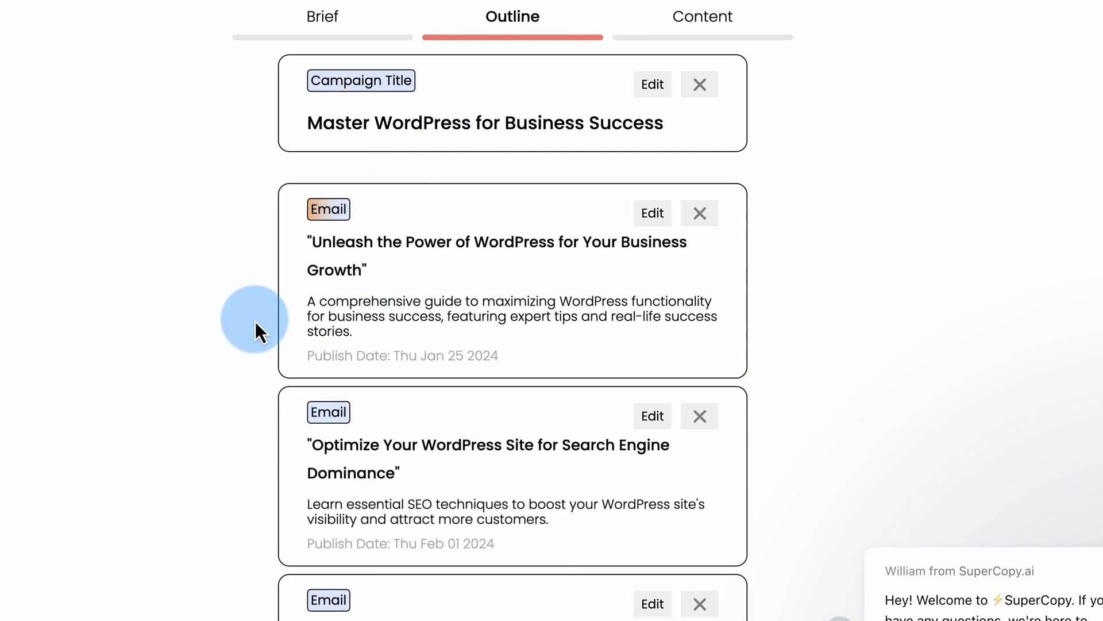
pyautogui.scroll(-5, 255, 322)
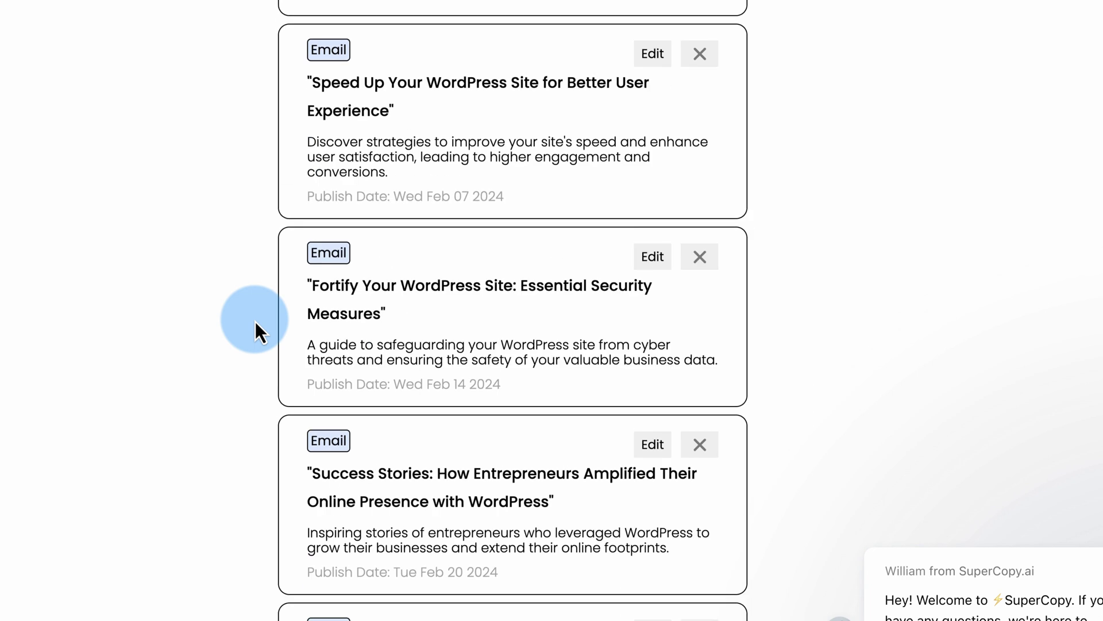
pyautogui.scroll(-5, 255, 321)
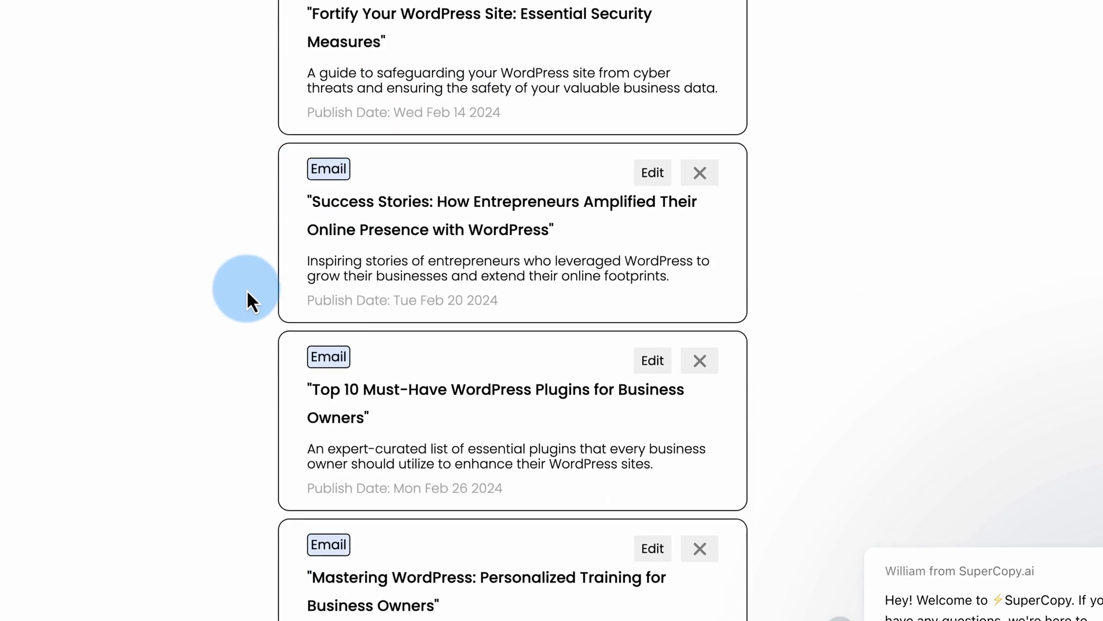
# Edit and save the Success Stories email card, then generate content for all nine emails
pyautogui.click(653, 172)
pyautogui.click(435, 256)
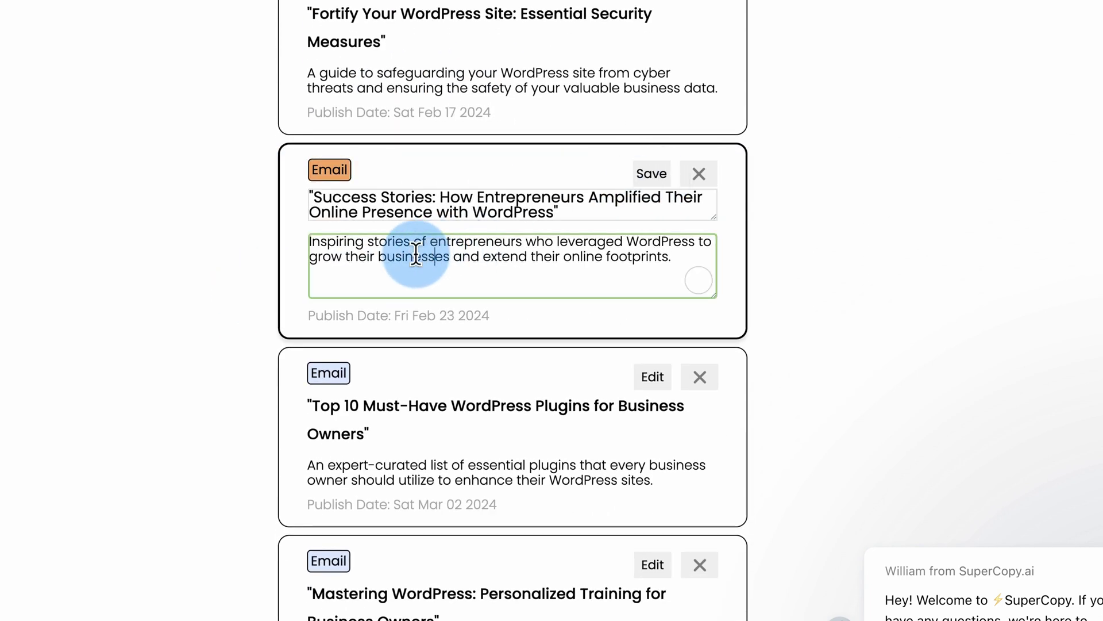
pyautogui.doubleClick(416, 254)
pyautogui.scroll(-2, 574, 230)
pyautogui.click(644, 145)
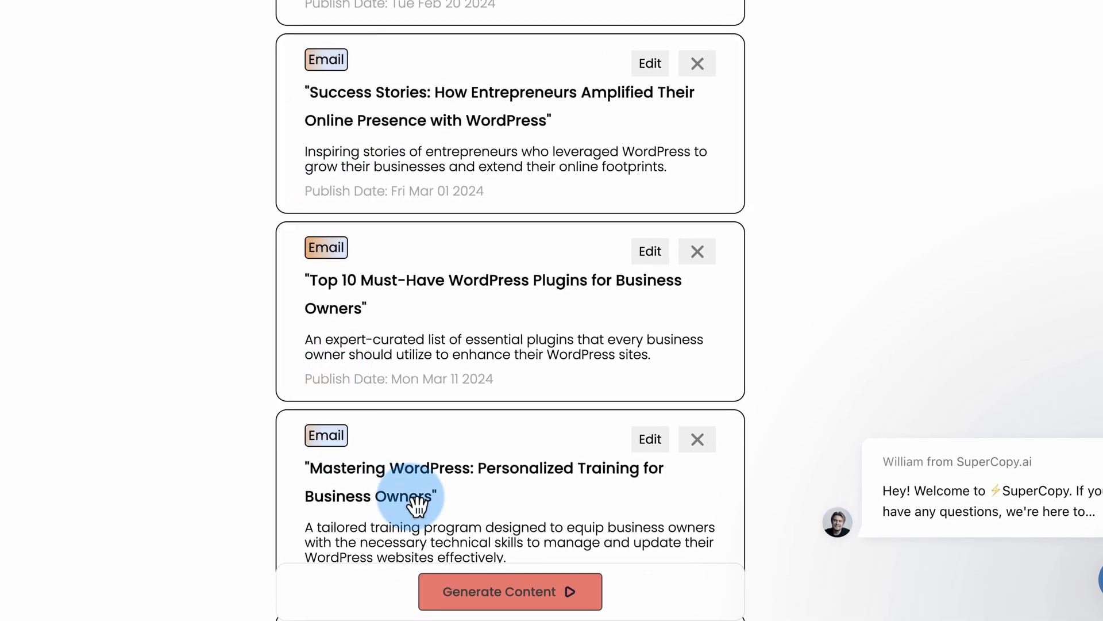
pyautogui.click(478, 590)
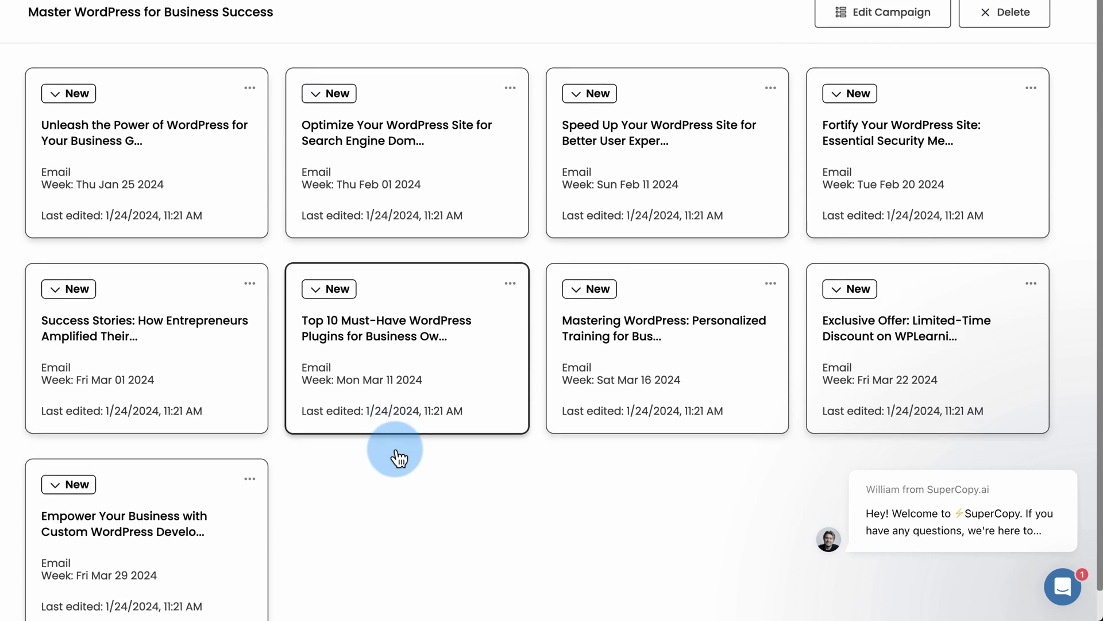
# Read the full 'Unleash the Power of WordPress for Your Business Growth' email, noting its subject and [Audience Name] placeholder
pyautogui.scroll(-1, 394, 450)
pyautogui.click(189, 147)
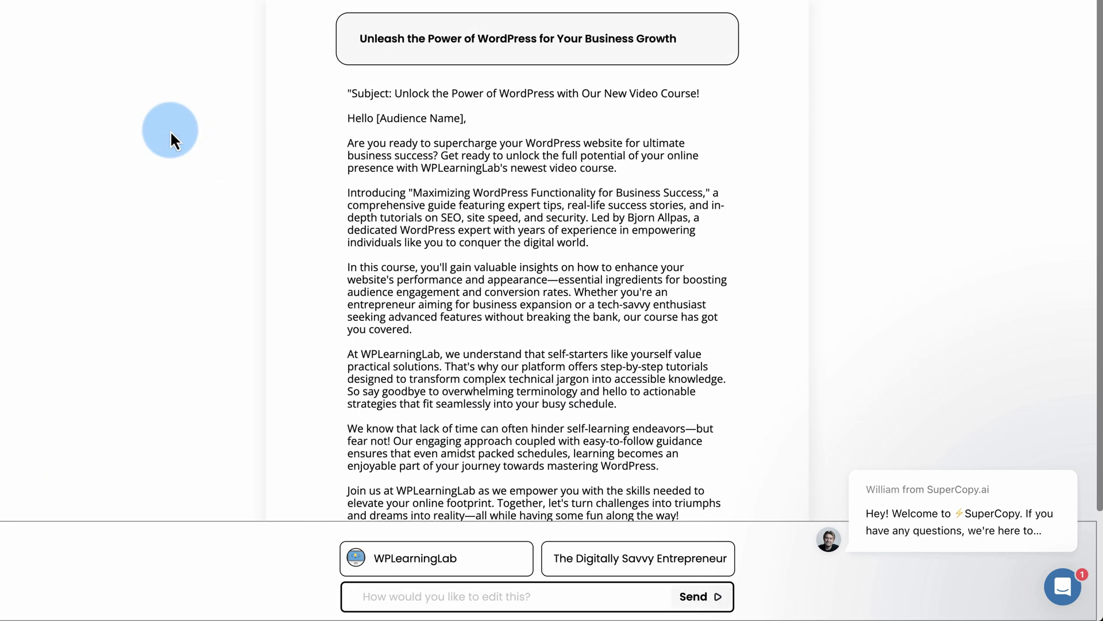
pyautogui.moveTo(395, 94); pyautogui.dragTo(475, 115)
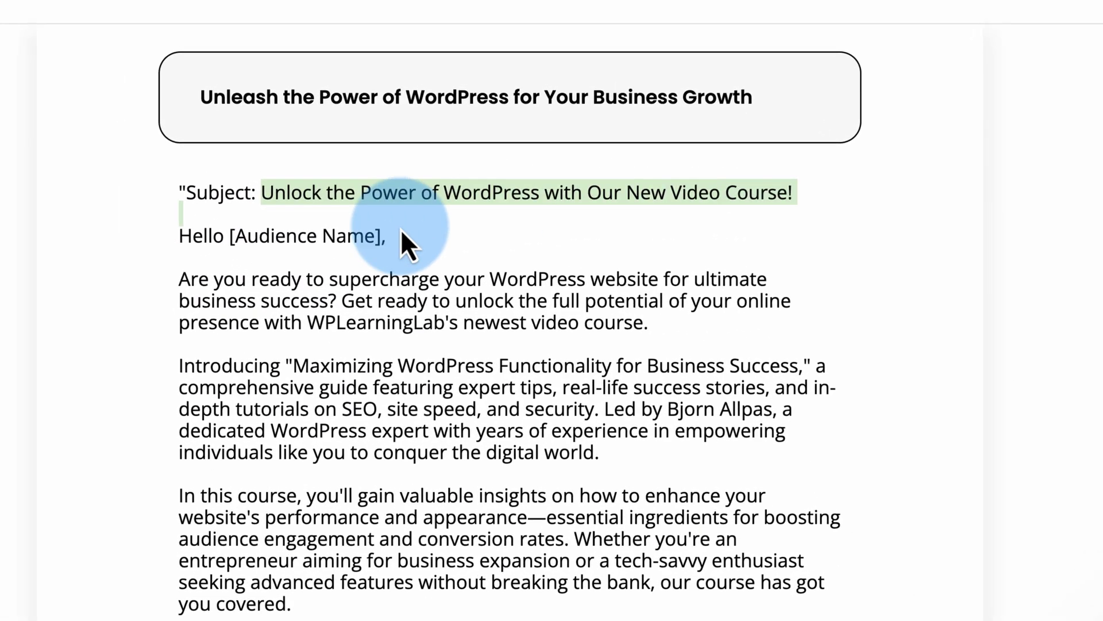
pyautogui.moveTo(381, 236); pyautogui.dragTo(230, 239)
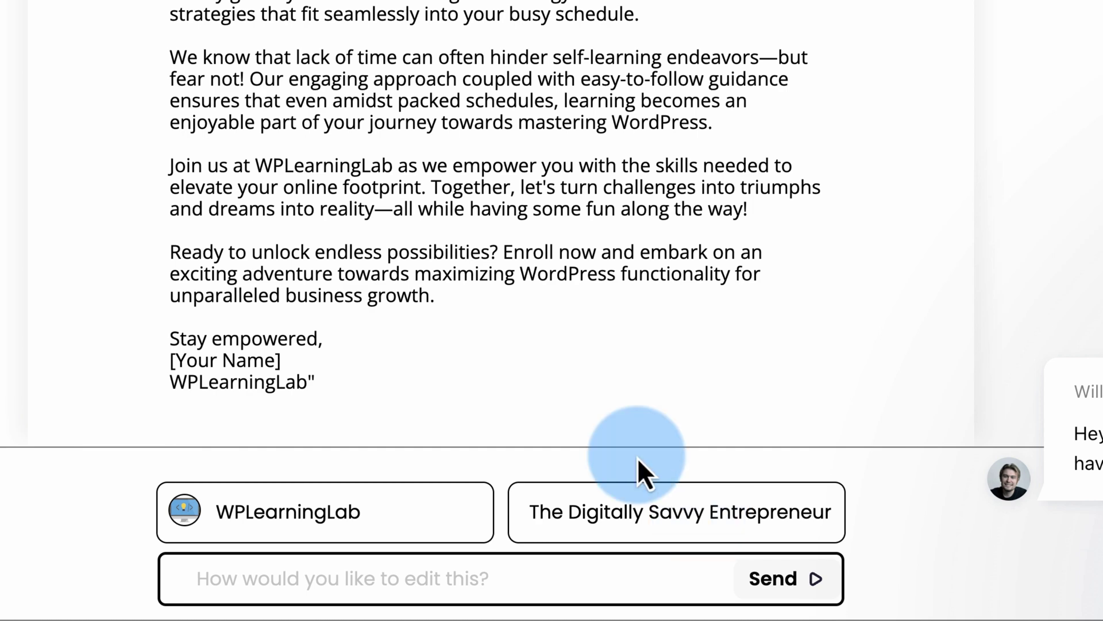
pyautogui.scroll(2, 351, 359)
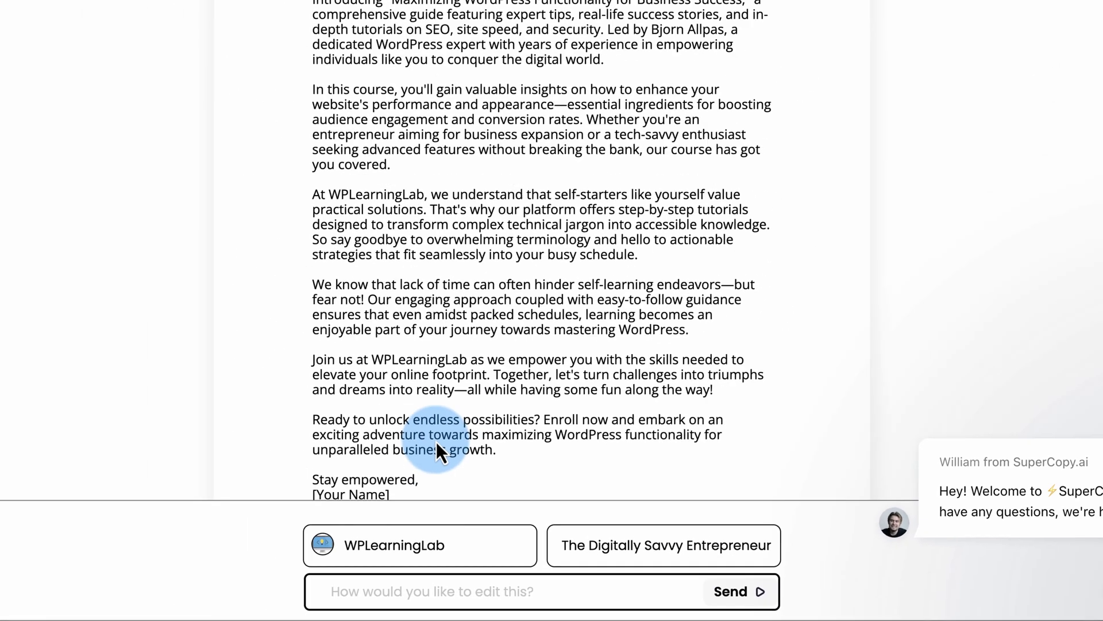
pyautogui.scroll(1, 437, 444)
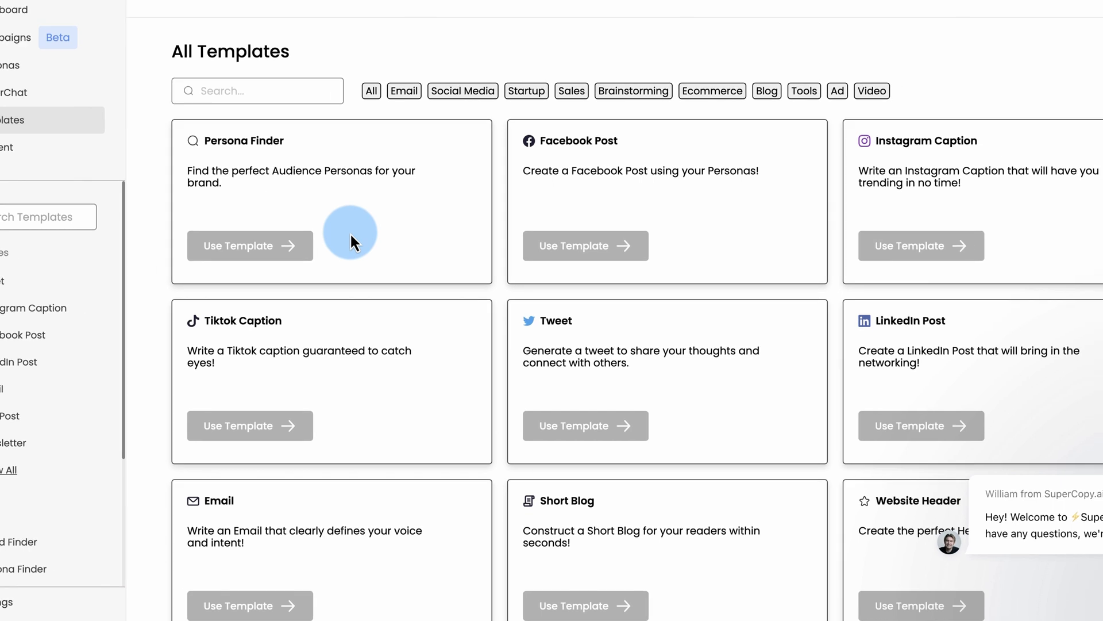
# Scroll through the full All Templates library, from Persona Finder to Short Blog and beyond
pyautogui.scroll(-5, 517, 259)
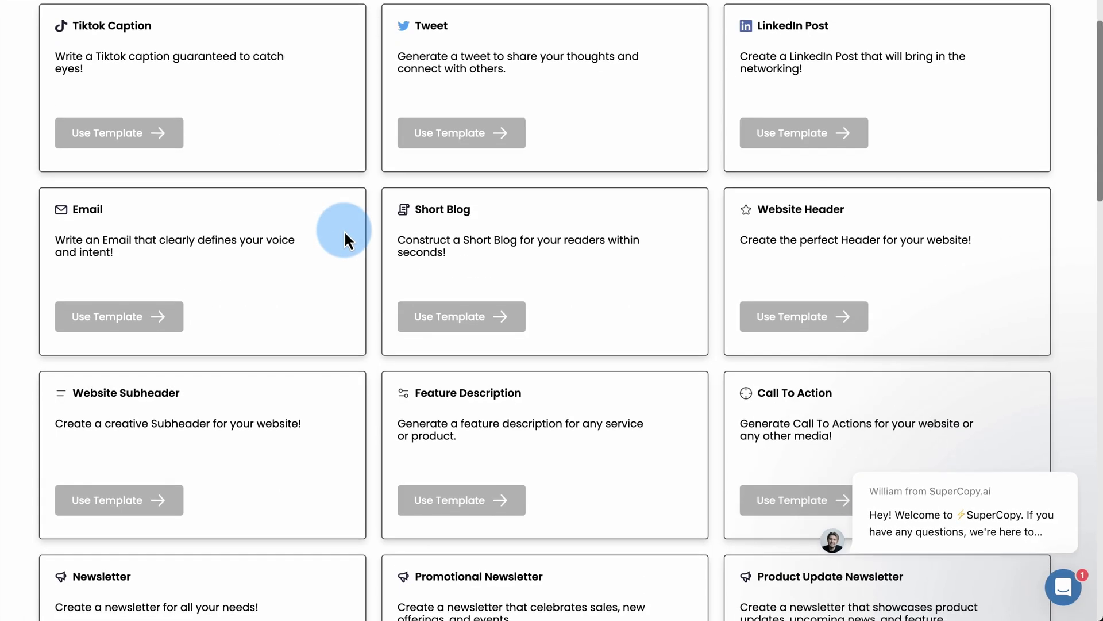
pyautogui.scroll(5, 344, 230)
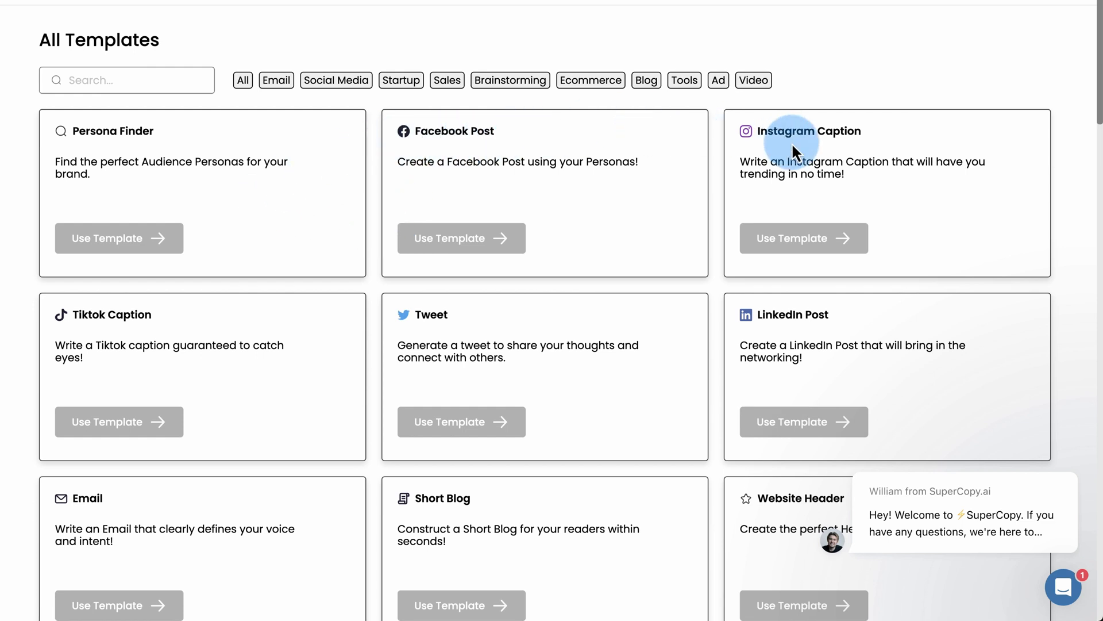
pyautogui.scroll(-2, 299, 320)
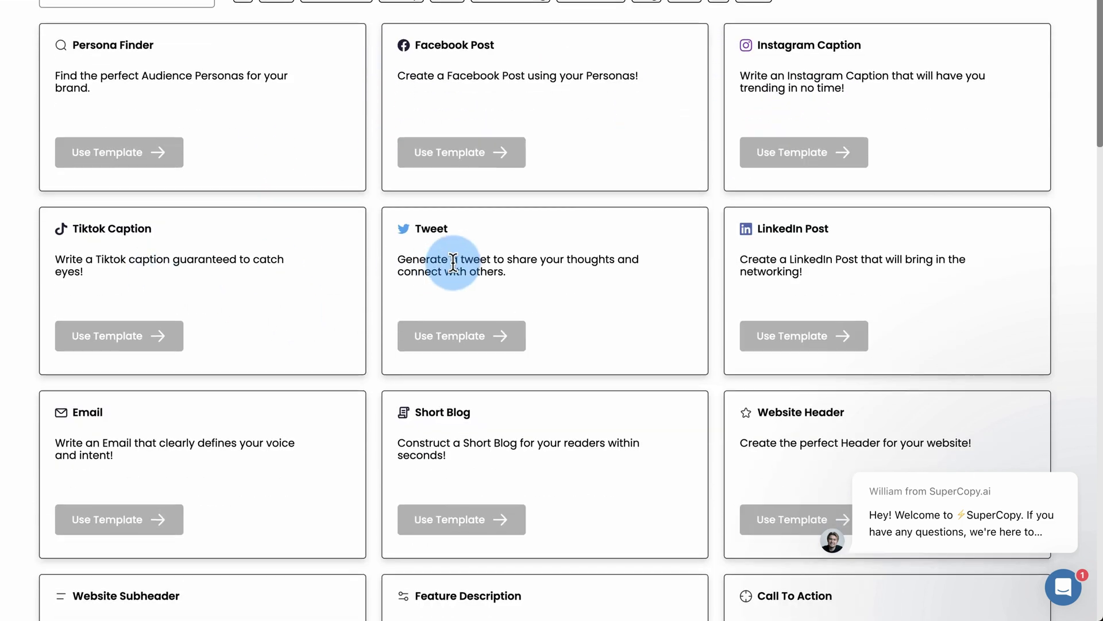
pyautogui.scroll(-1, 437, 229)
pyautogui.scroll(-3, 245, 299)
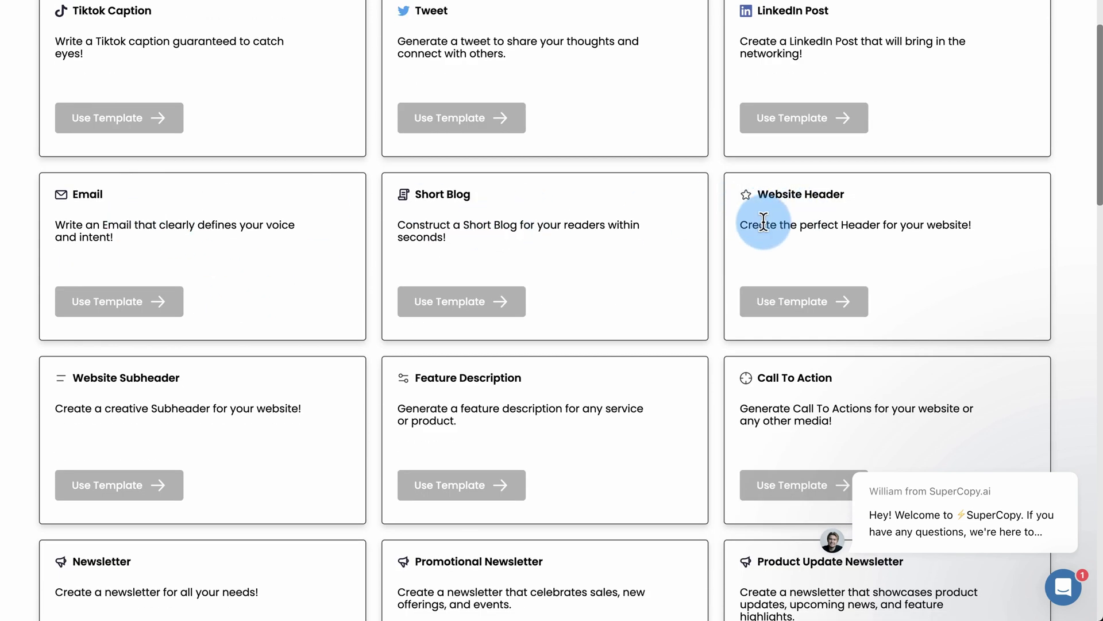
pyautogui.scroll(-4, 491, 273)
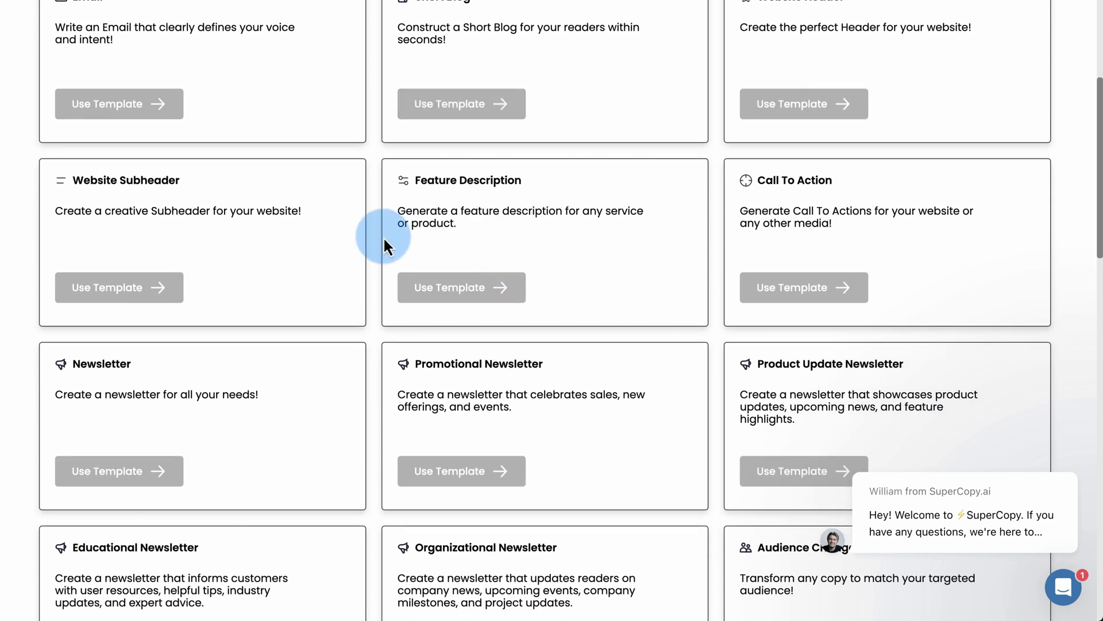
pyautogui.scroll(-2, 523, 235)
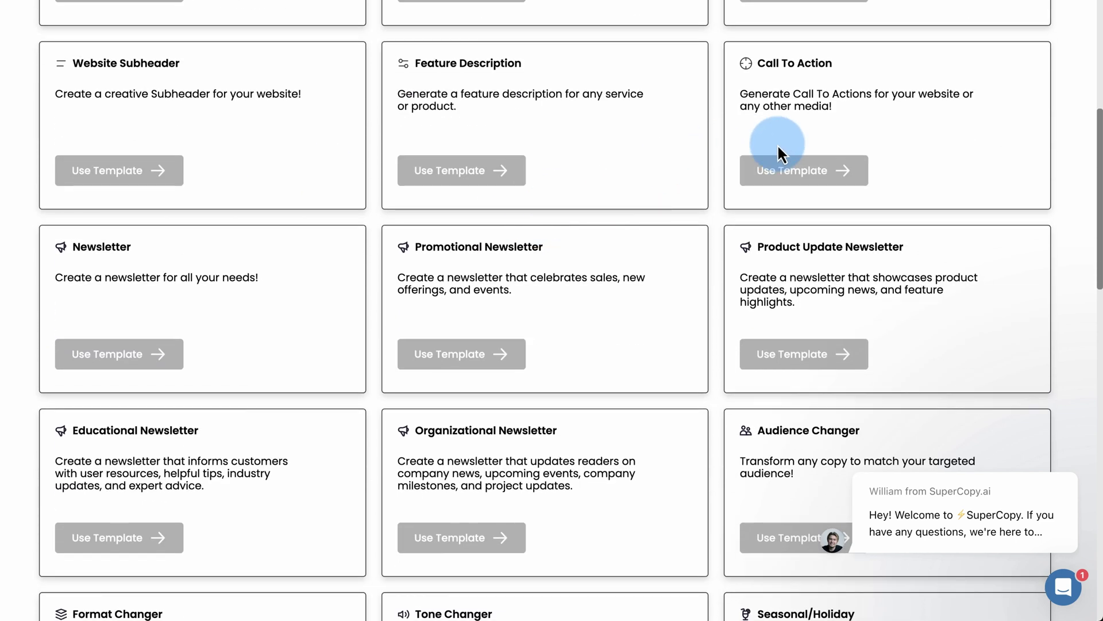
pyautogui.scroll(-5, 777, 144)
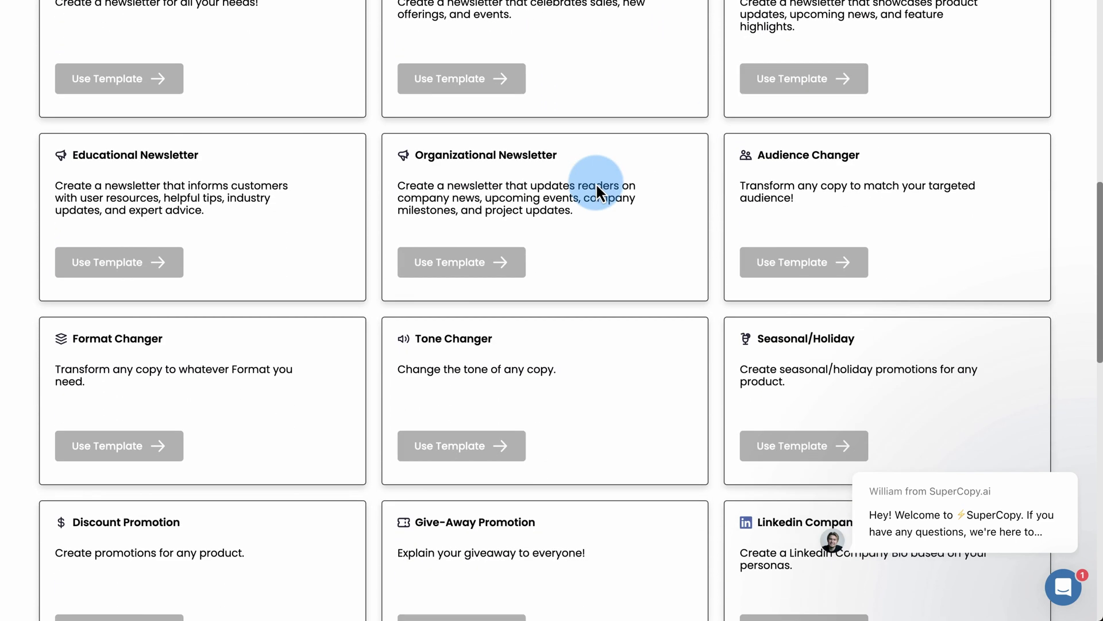
pyautogui.scroll(-4, 596, 183)
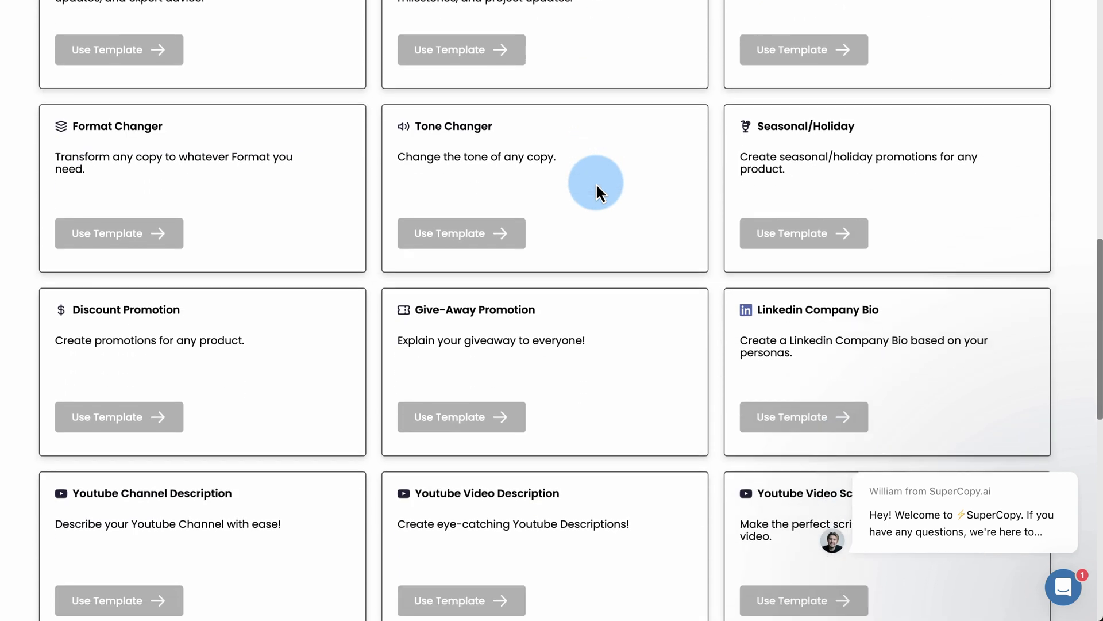
pyautogui.scroll(-3, 595, 183)
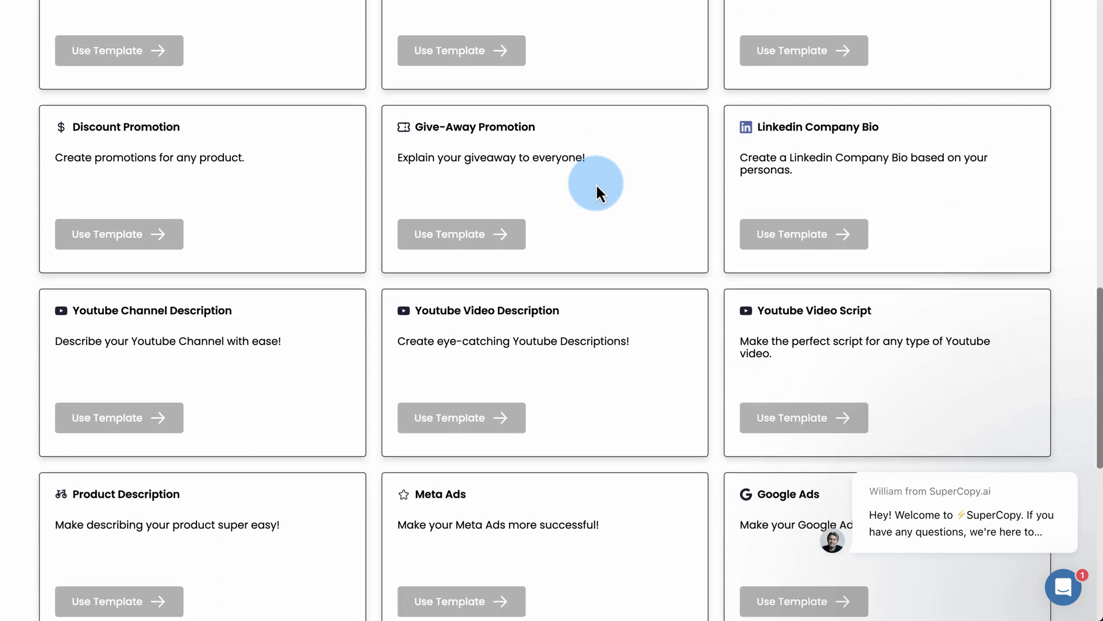
pyautogui.scroll(-5, 596, 184)
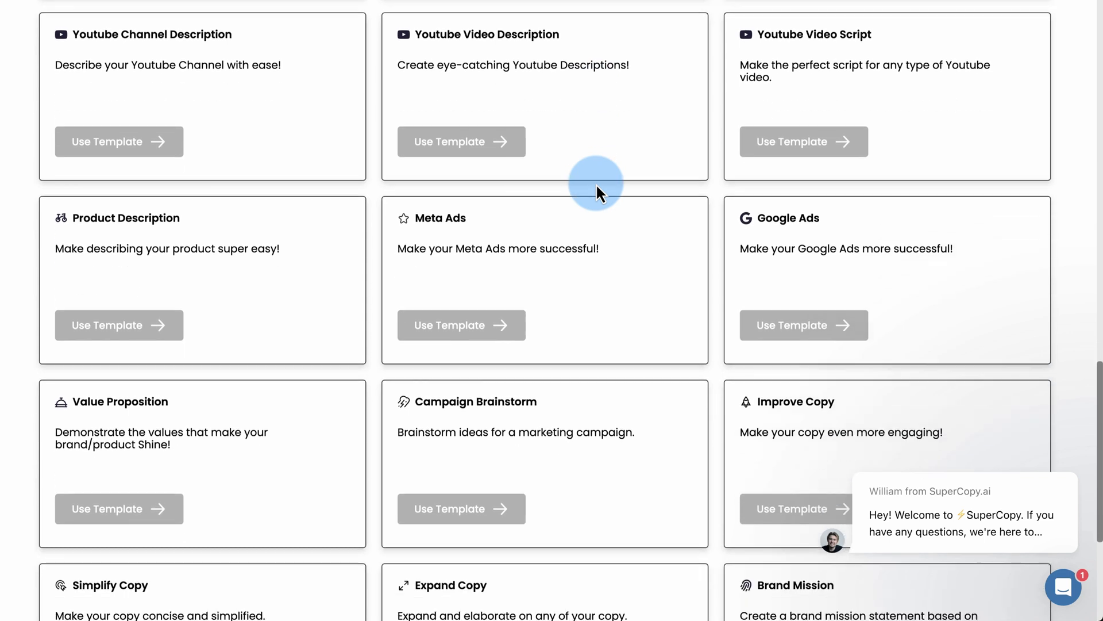
pyautogui.scroll(-5, 595, 184)
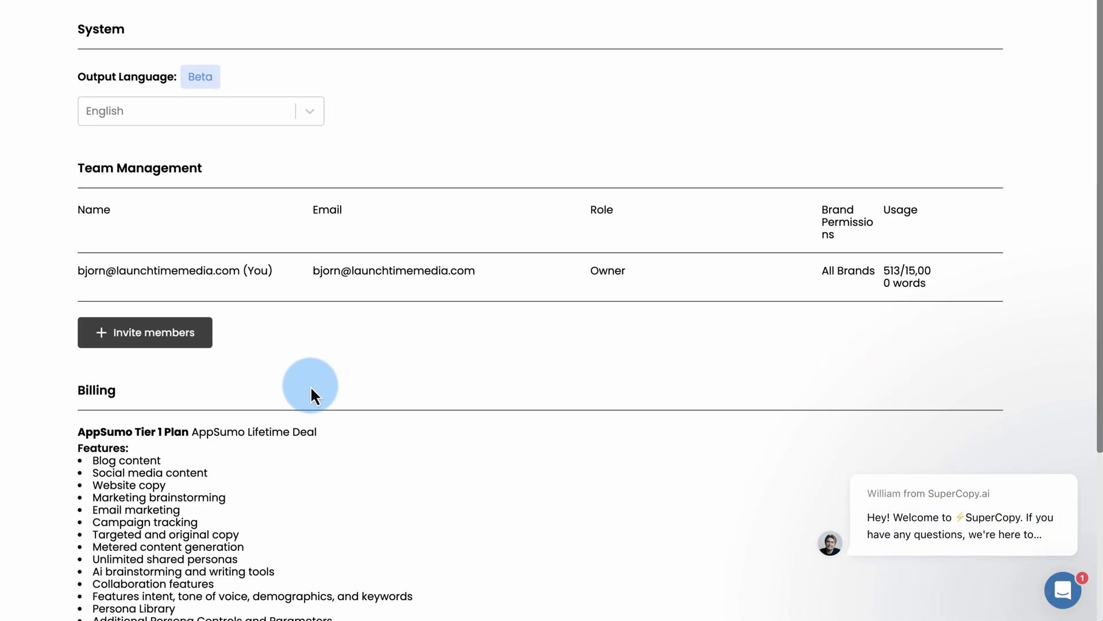
# Check the 513 usage figure in settings, then switch to SuperChat
pyautogui.doubleClick(684, 301)
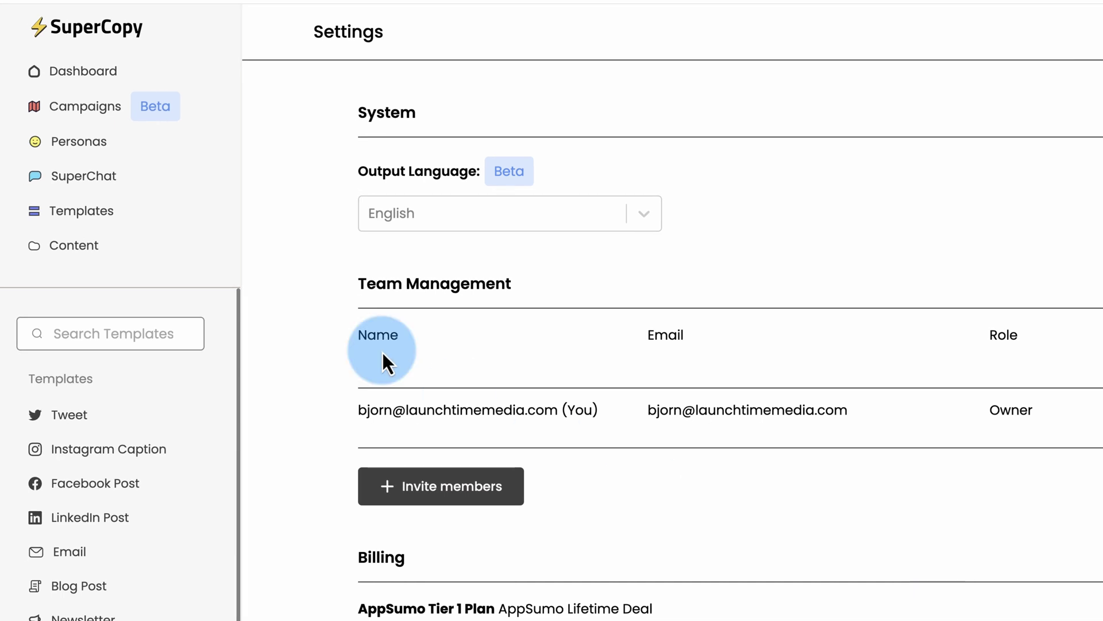
pyautogui.click(81, 179)
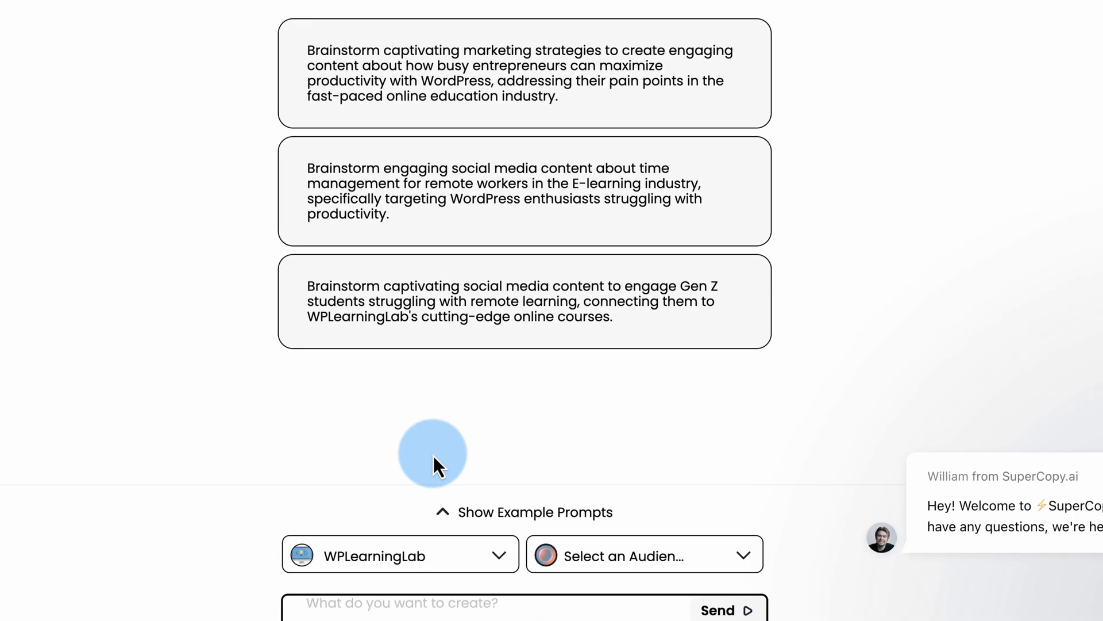
# Set the persona to The Ambitious Freelancer and run the Gen Z remote-learning brainstorm prompt, reviewing its ideas
pyautogui.click(603, 543)
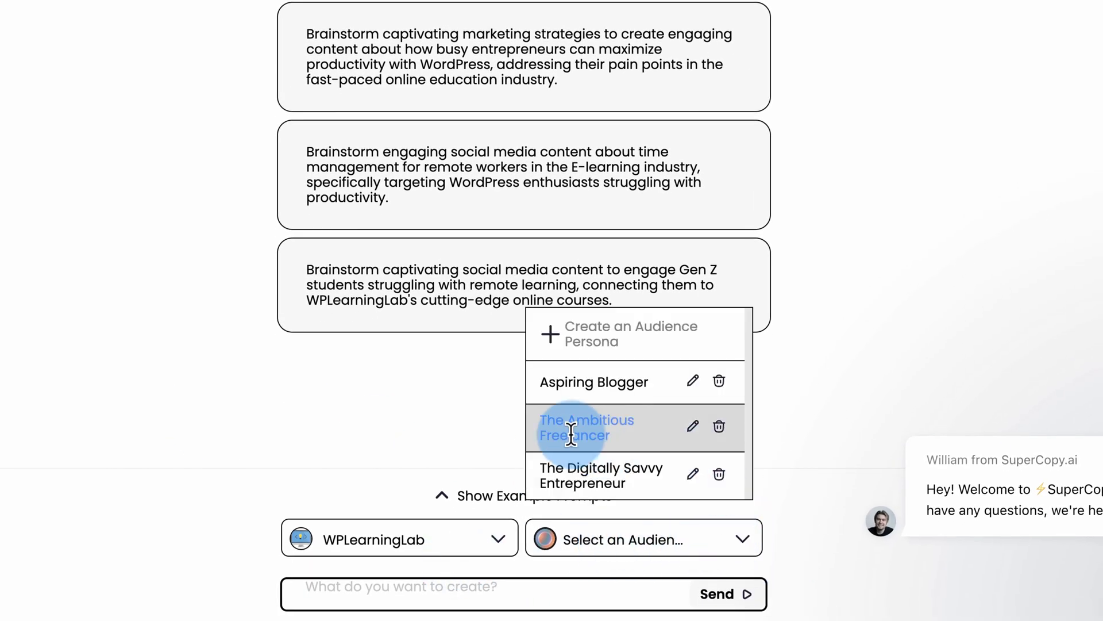
pyautogui.click(633, 431)
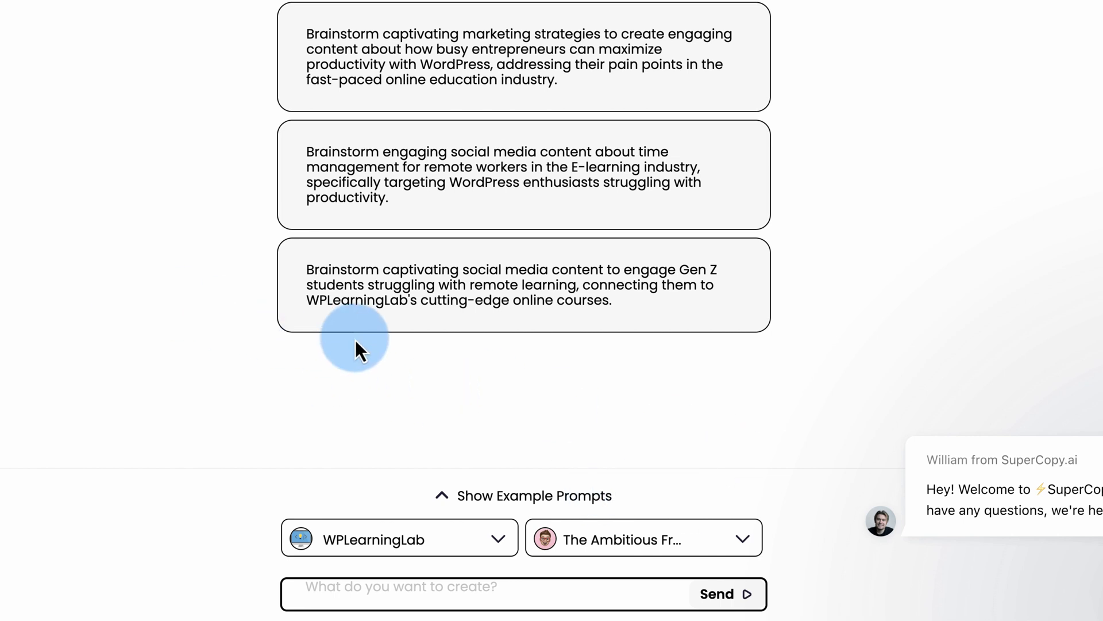
pyautogui.click(489, 263)
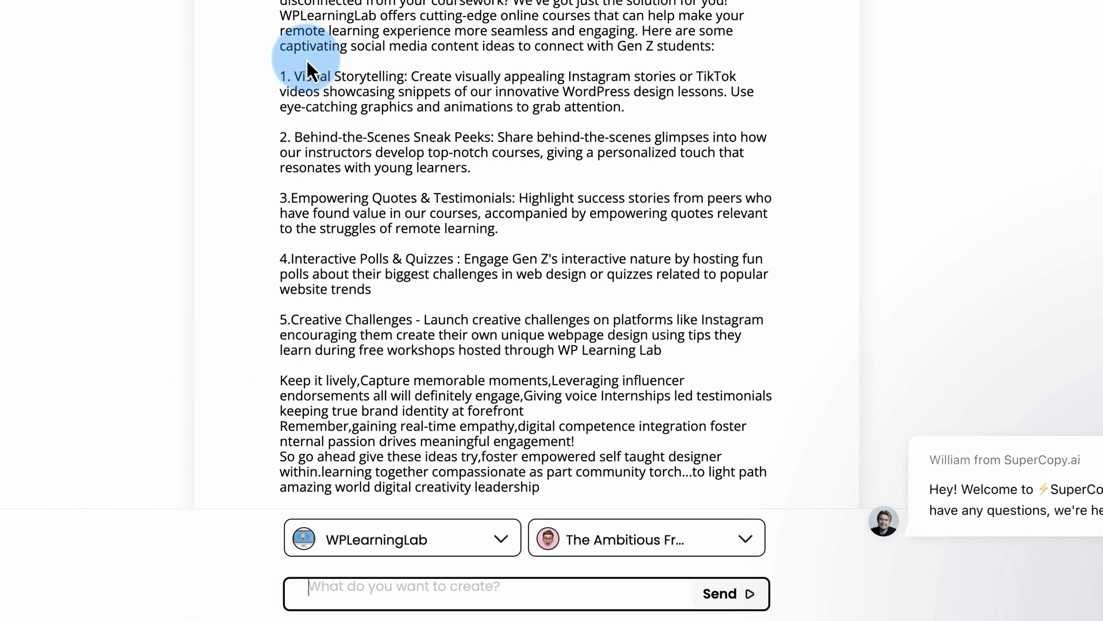
pyautogui.moveTo(305, 4); pyautogui.dragTo(589, 354)
pyautogui.scroll(-5, 589, 354)
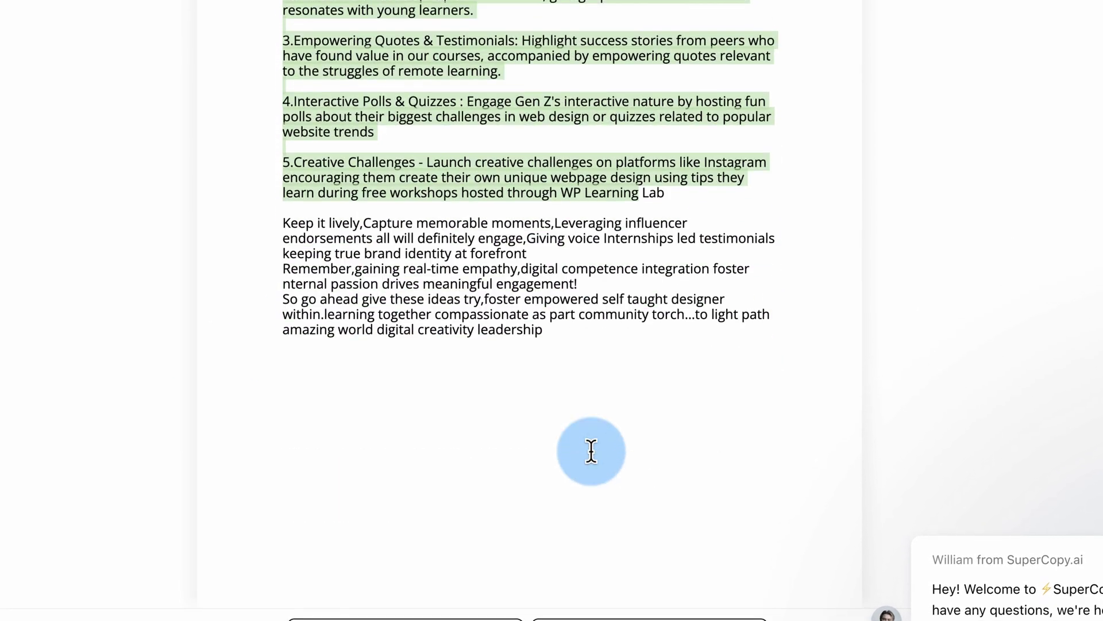
pyautogui.scroll(5, 551, 405)
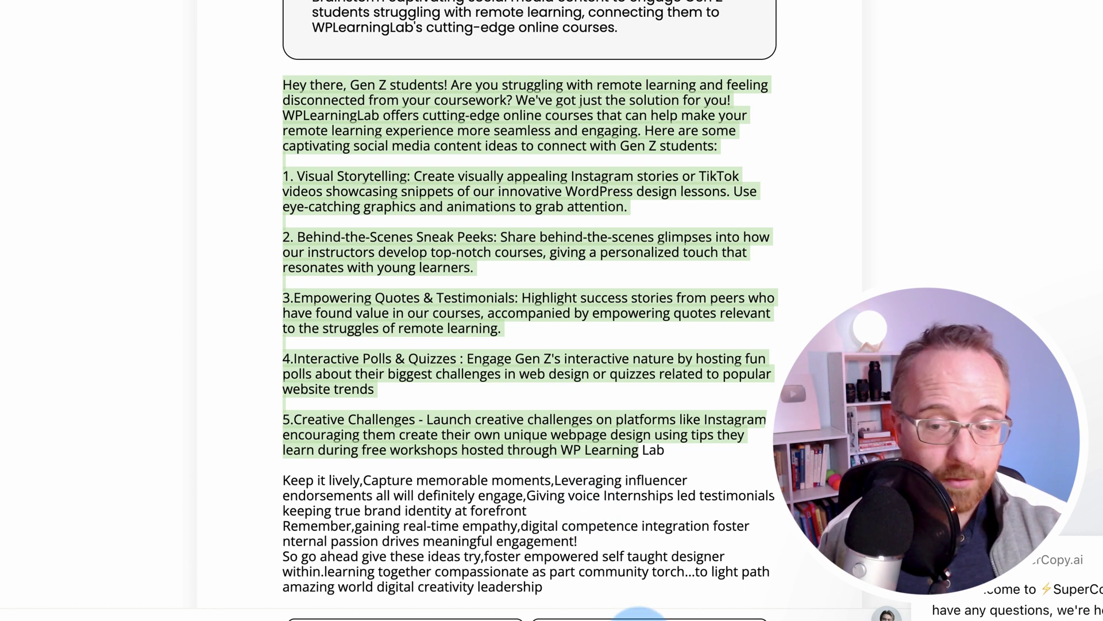
pyautogui.click(638, 616)
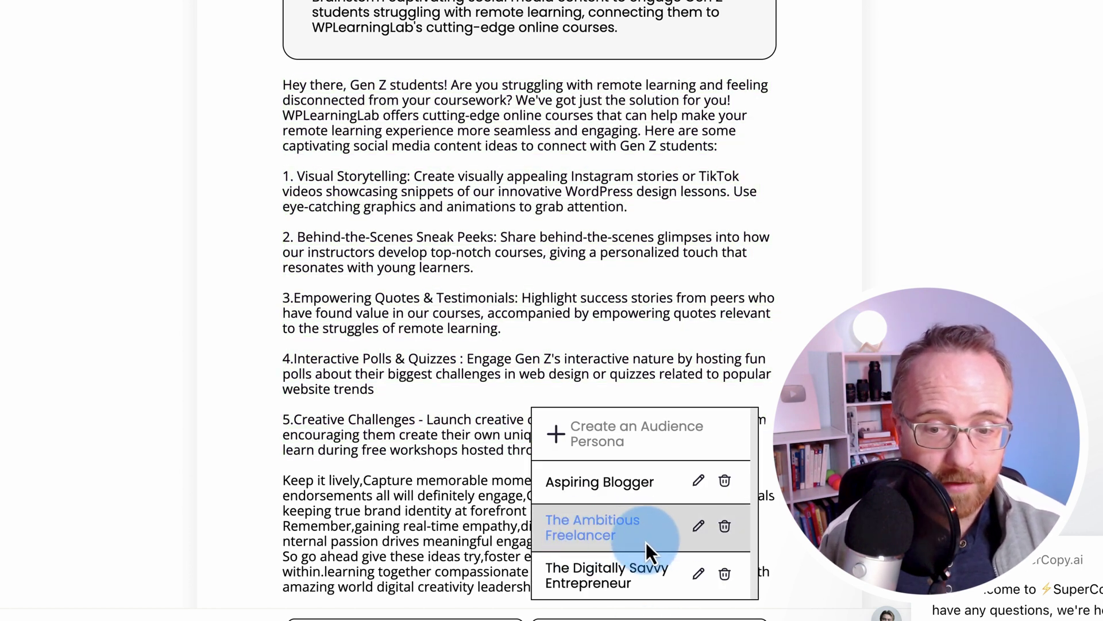
pyautogui.click(336, 540)
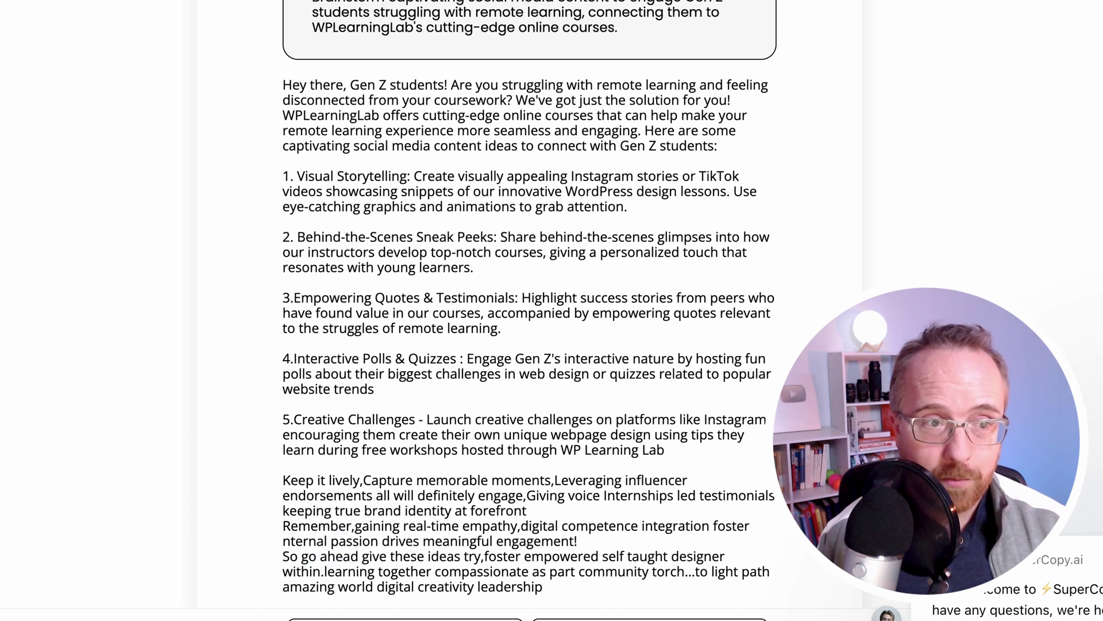
pyautogui.click(158, 308)
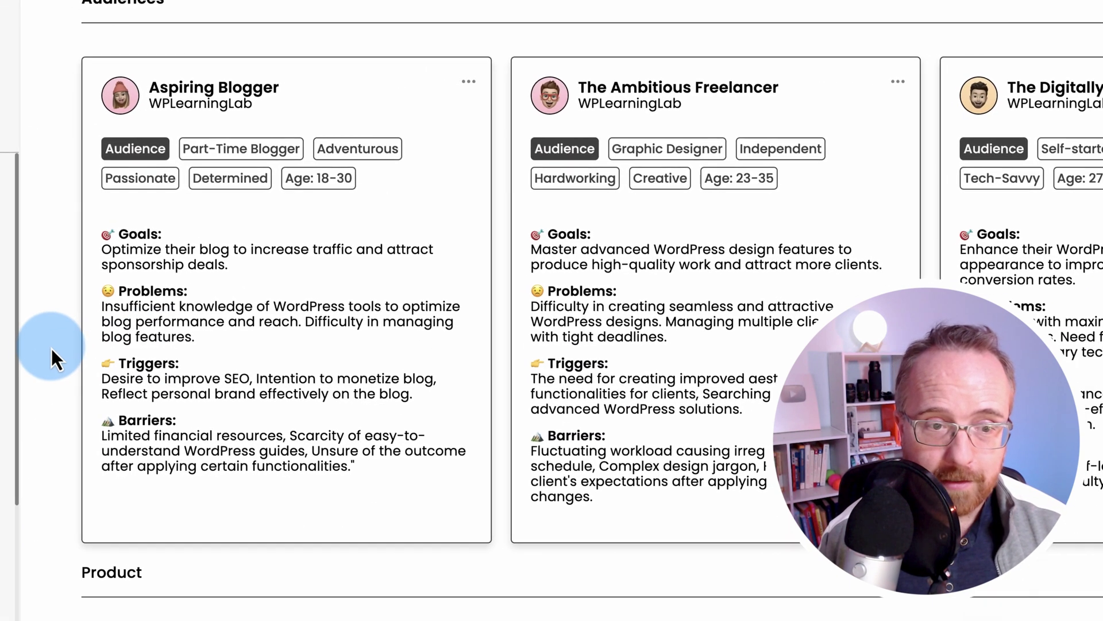
pyautogui.click(55, 348)
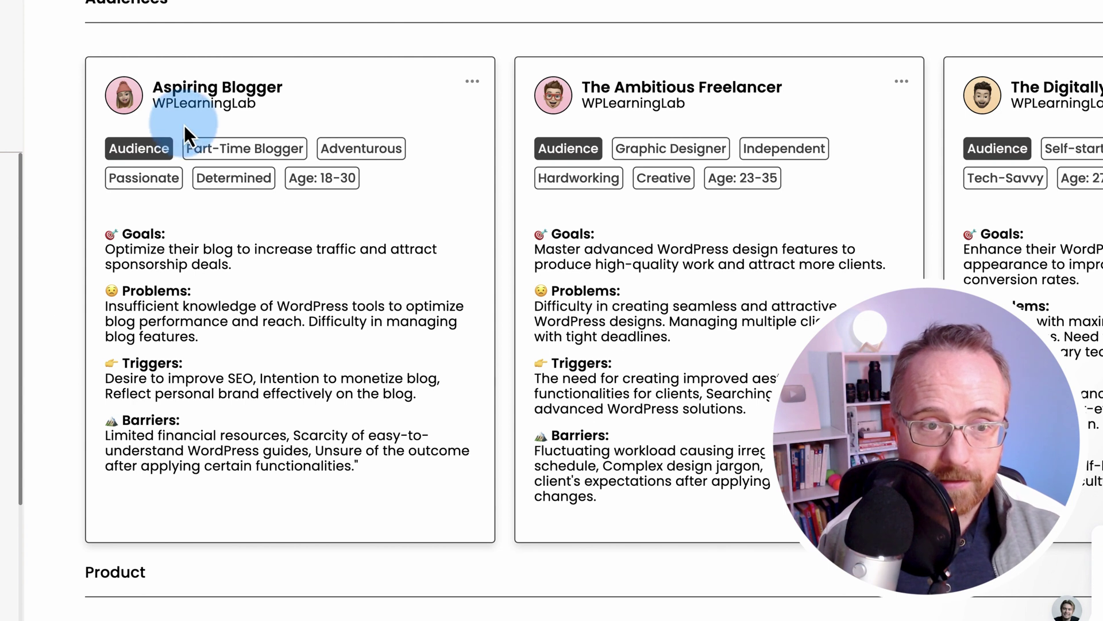
pyautogui.moveTo(106, 231); pyautogui.dragTo(391, 495)
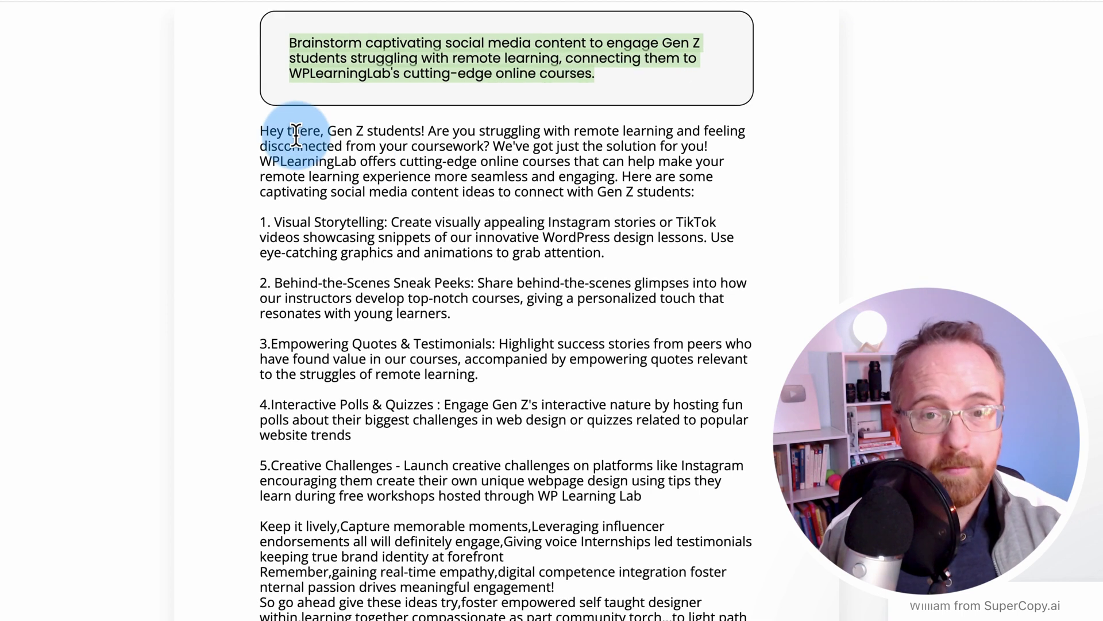
# Review the SuperChat response, leave the persona unchanged, and go to the empty Content page
pyautogui.moveTo(287, 133); pyautogui.dragTo(577, 541)
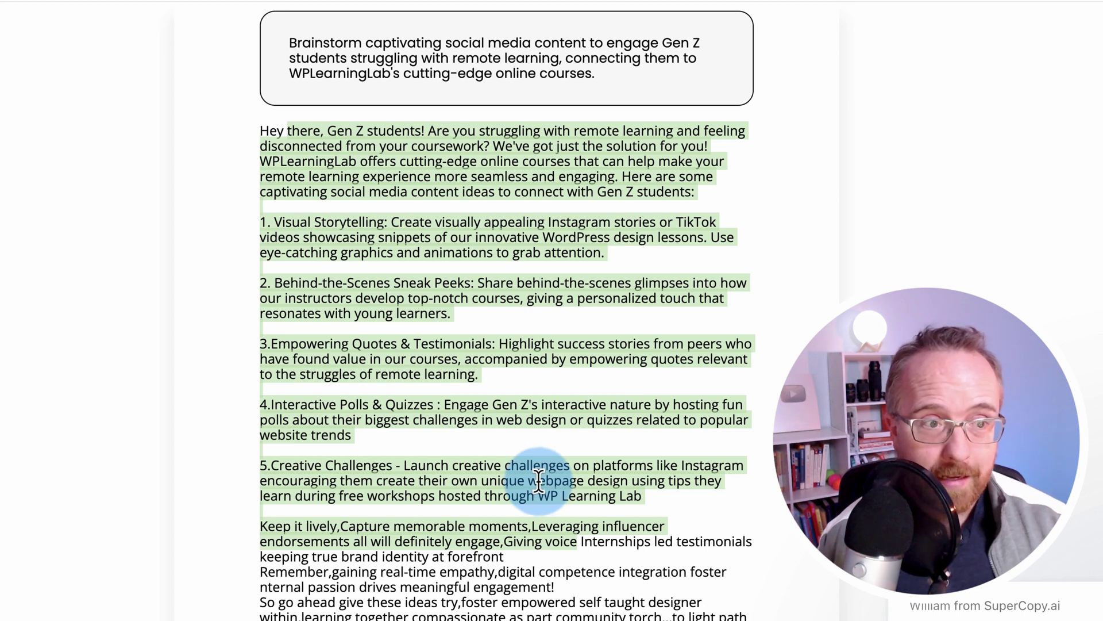
pyautogui.scroll(-5, 539, 480)
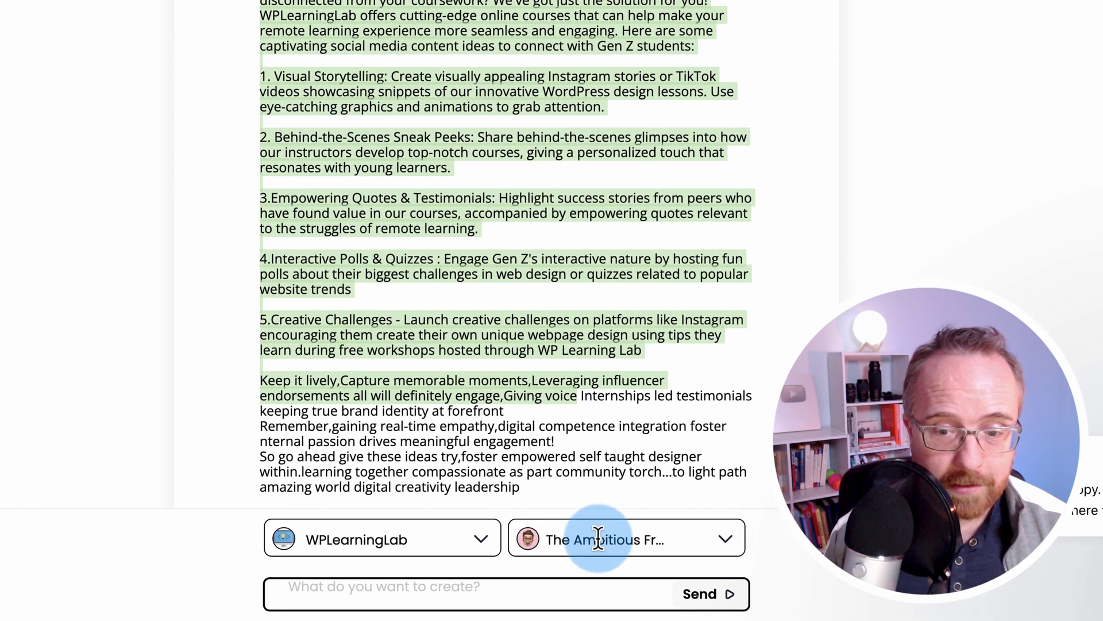
pyautogui.click(598, 538)
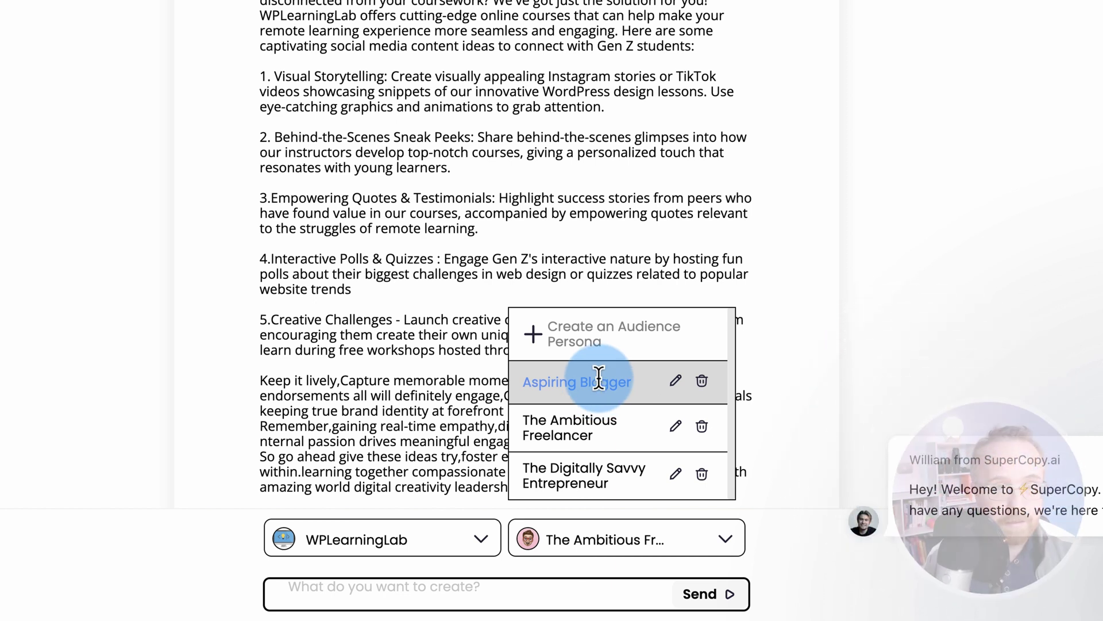
pyautogui.click(364, 317)
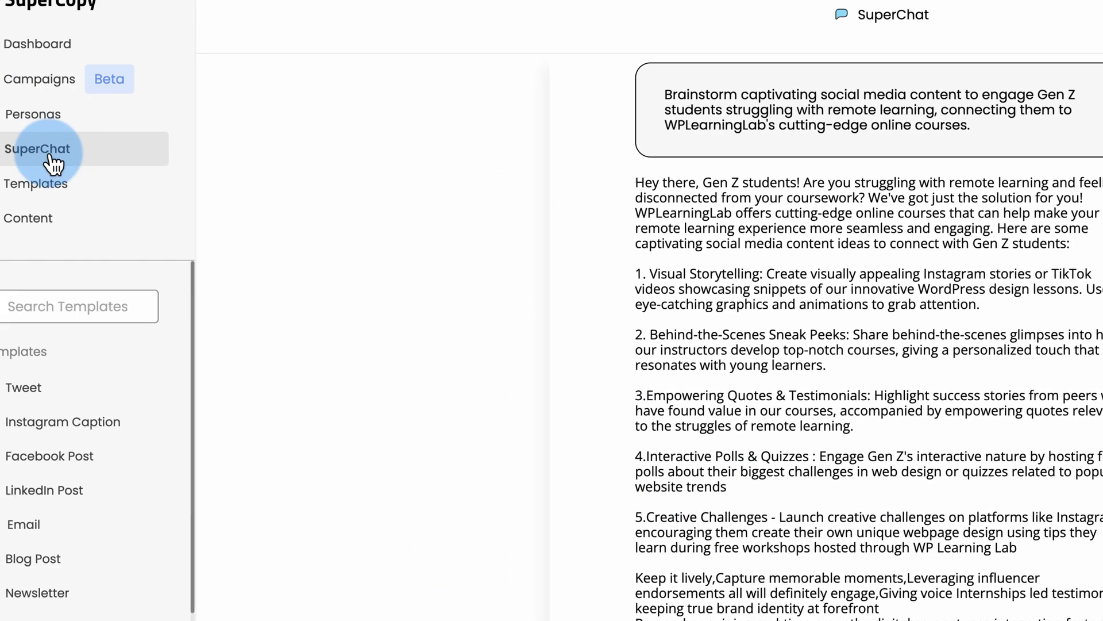
pyautogui.click(63, 242)
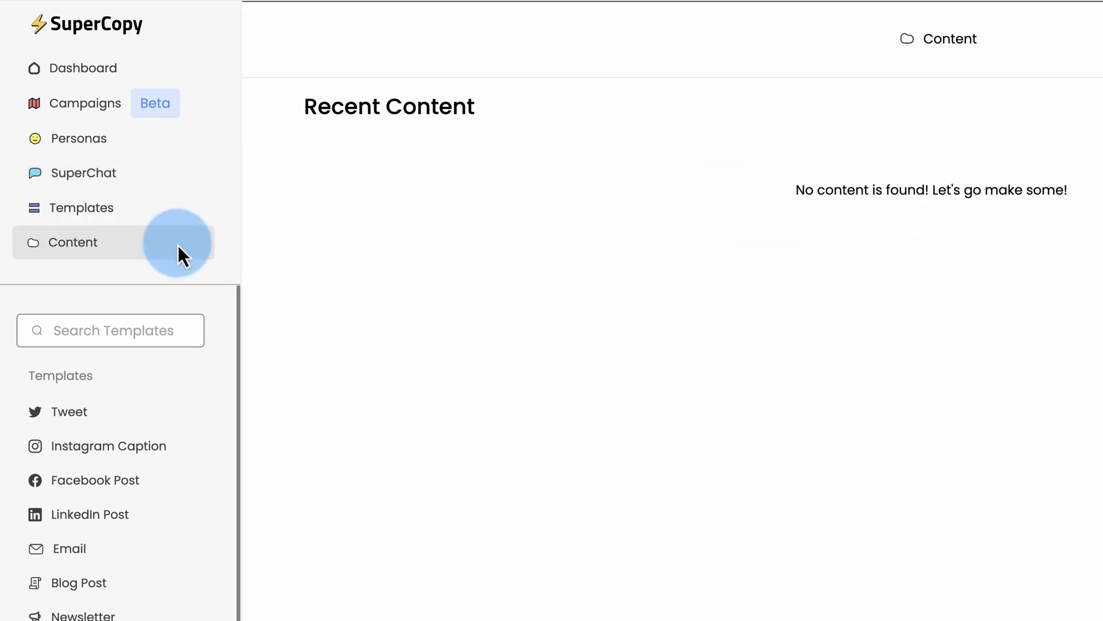
# Start a new post from the Short Blog template
pyautogui.click(86, 211)
pyautogui.scroll(-7, 451, 530)
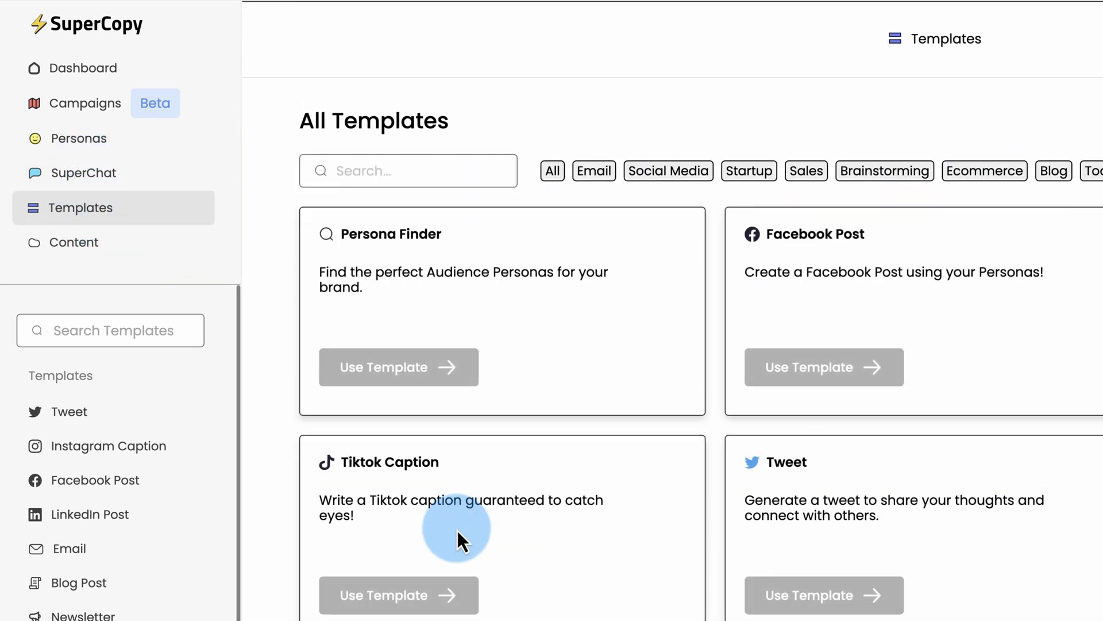
pyautogui.scroll(-2, 457, 530)
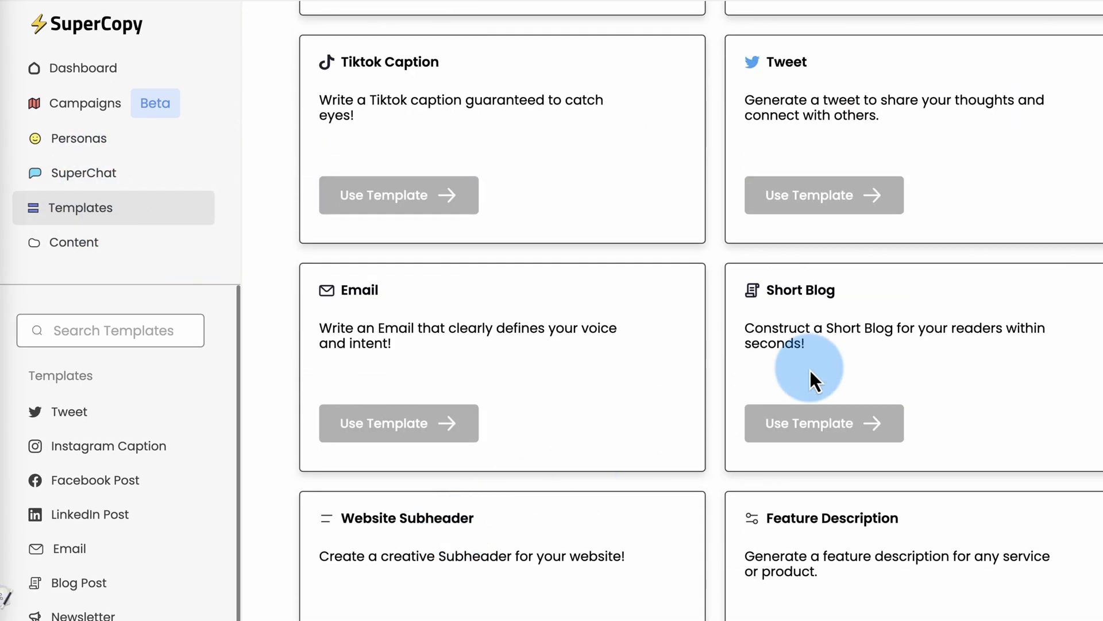
pyautogui.click(842, 431)
# Target the Aspiring Blogger audience persona, focus the Goal field, and expand Advanced Input Settings
pyautogui.click(384, 226)
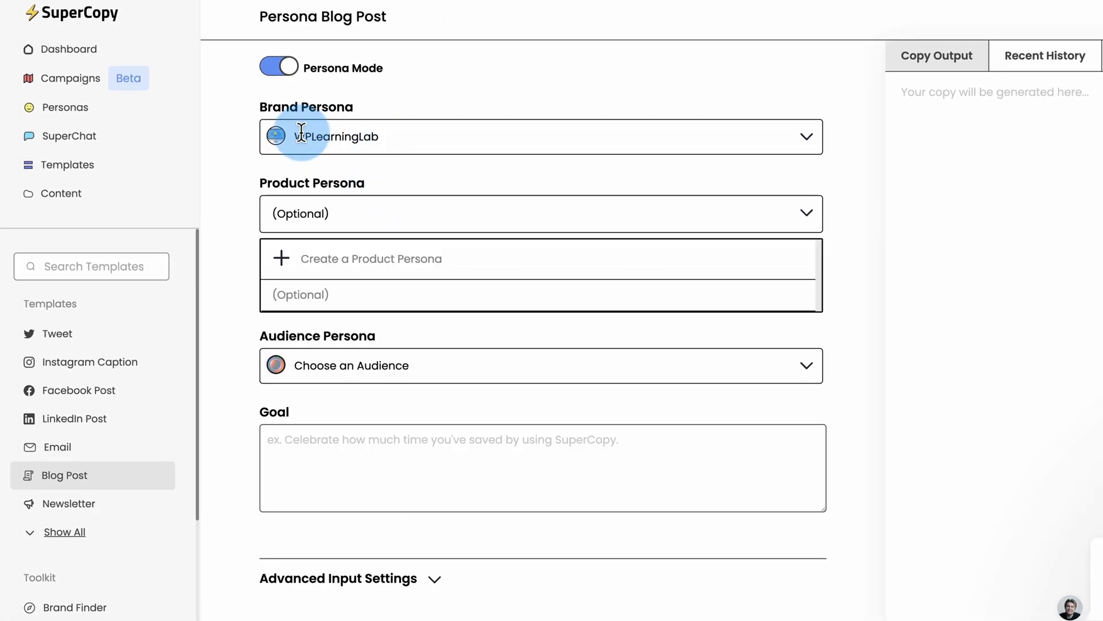
pyautogui.click(362, 178)
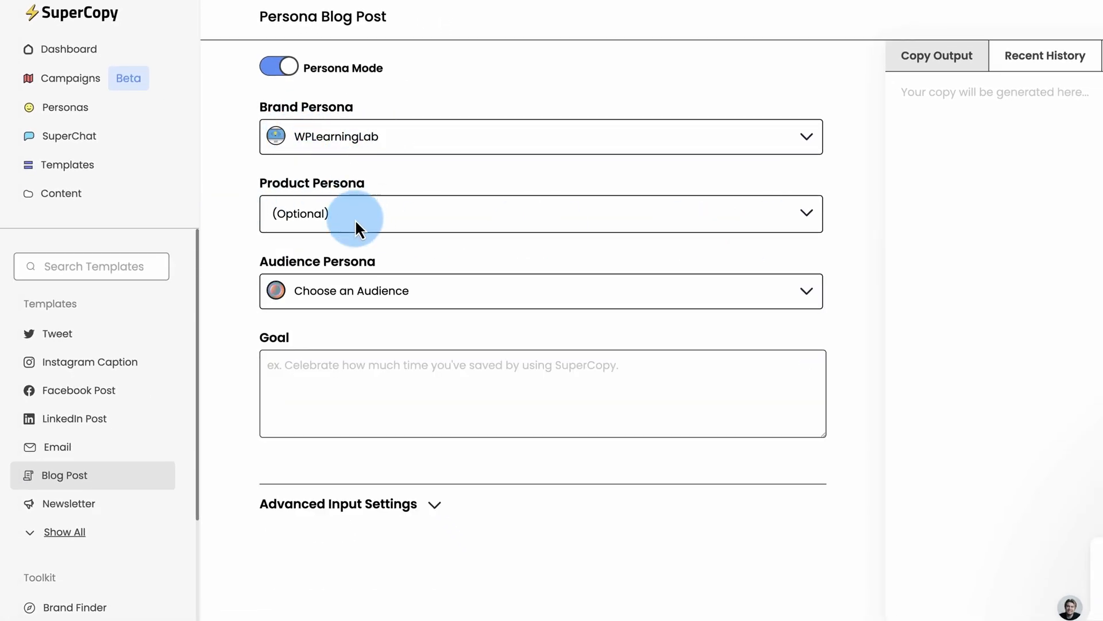
pyautogui.click(384, 289)
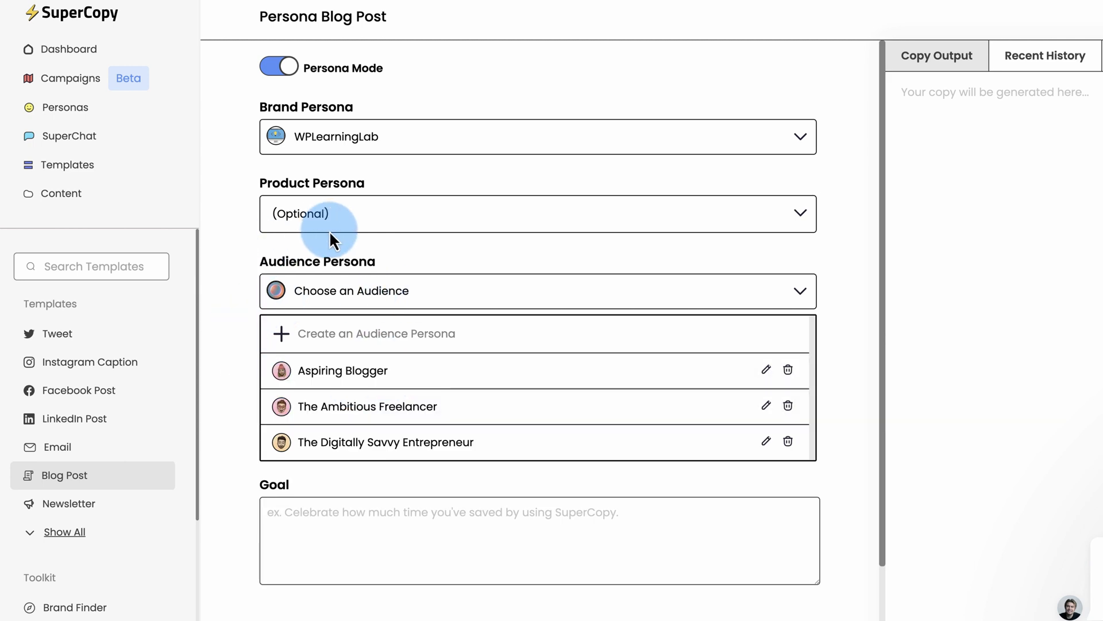
pyautogui.click(450, 381)
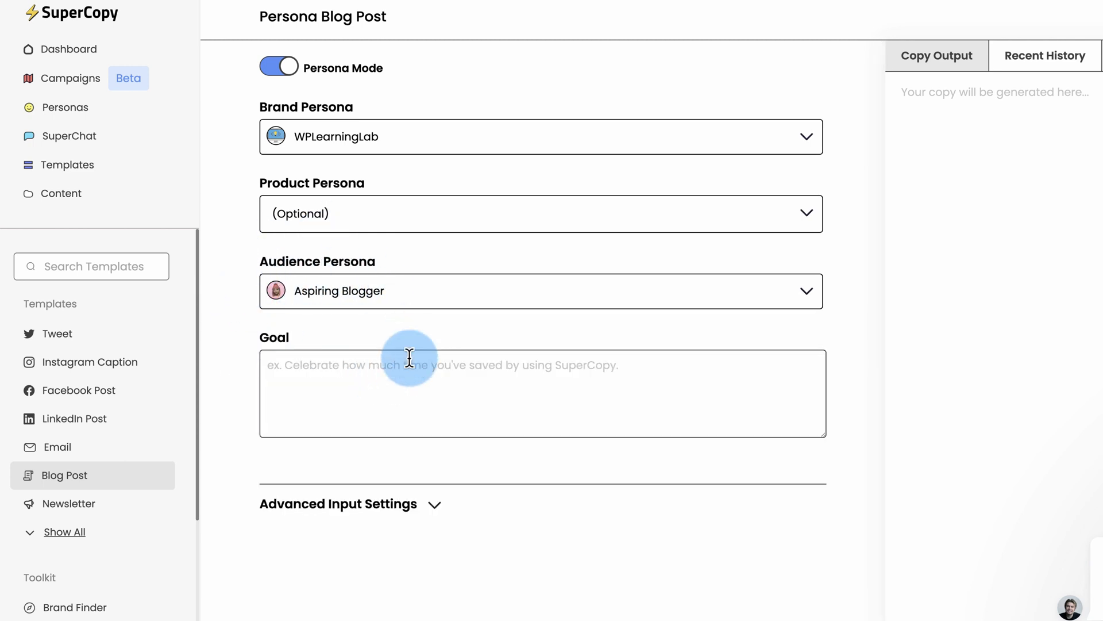
pyautogui.click(318, 383)
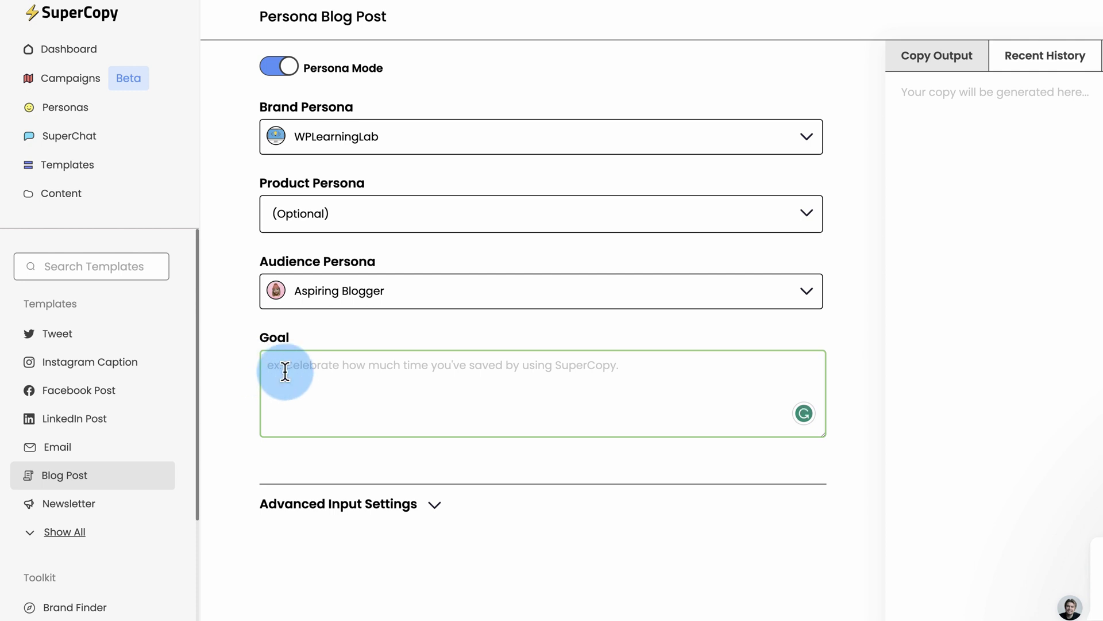
pyautogui.click(389, 503)
pyautogui.scroll(-5, 222, 470)
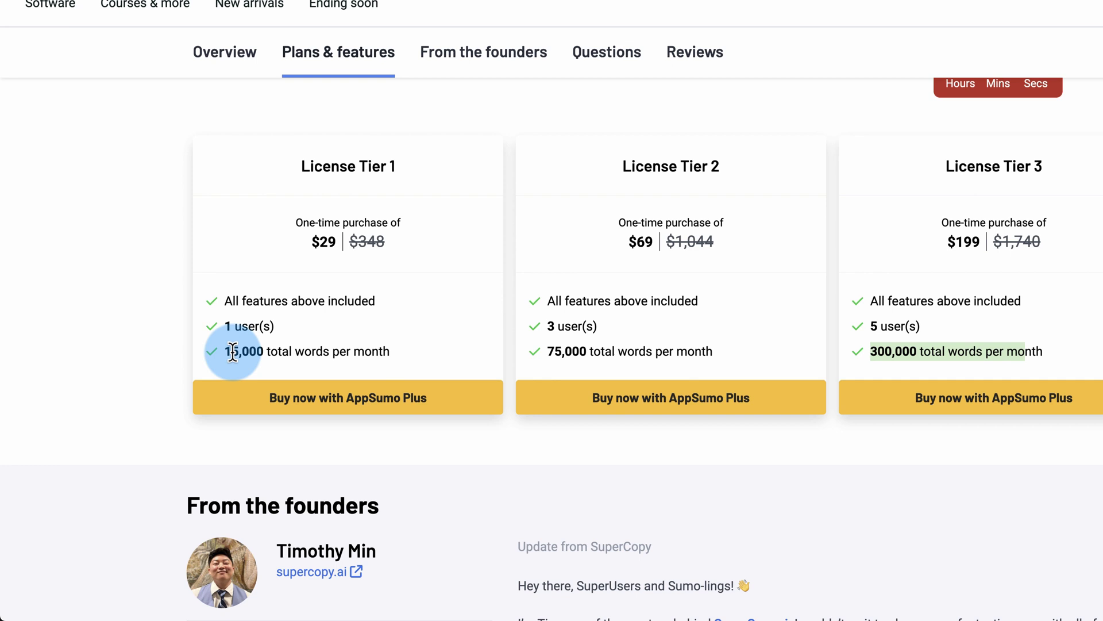
pyautogui.moveTo(225, 351); pyautogui.dragTo(388, 352)
pyautogui.doubleClick(361, 351)
pyautogui.moveTo(241, 390); pyautogui.dragTo(218, 390)
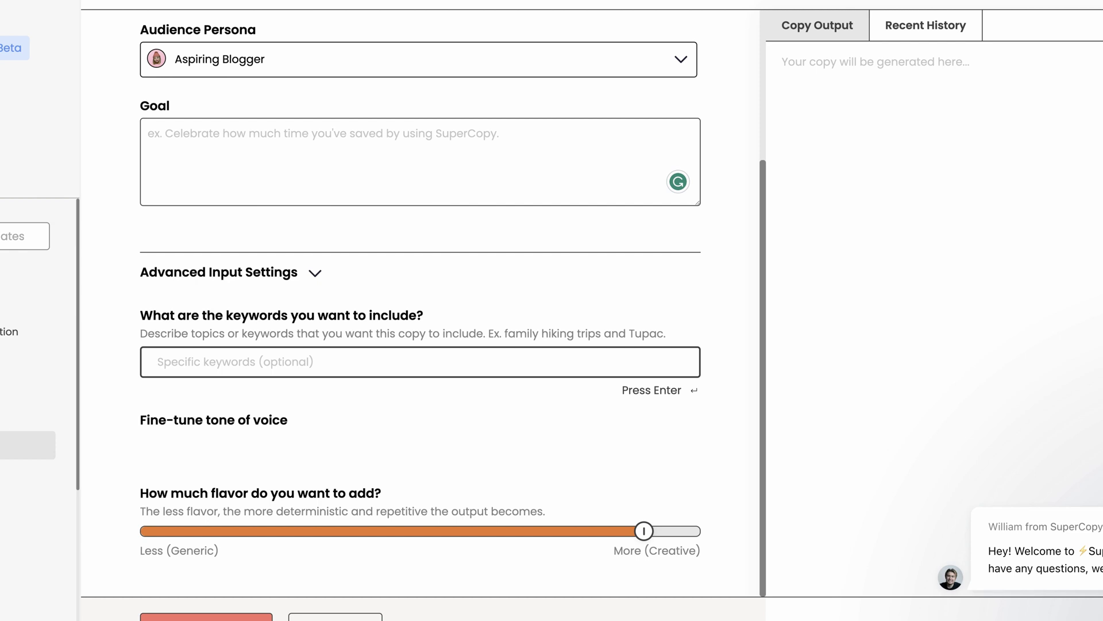
pyautogui.click(55, 173)
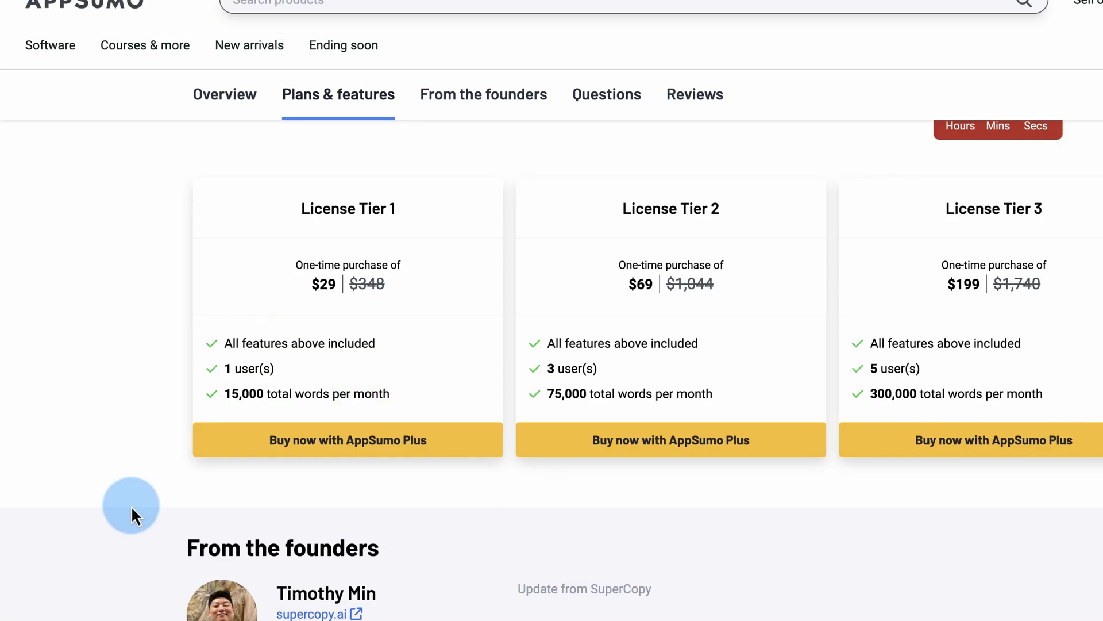
pyautogui.scroll(1, 131, 505)
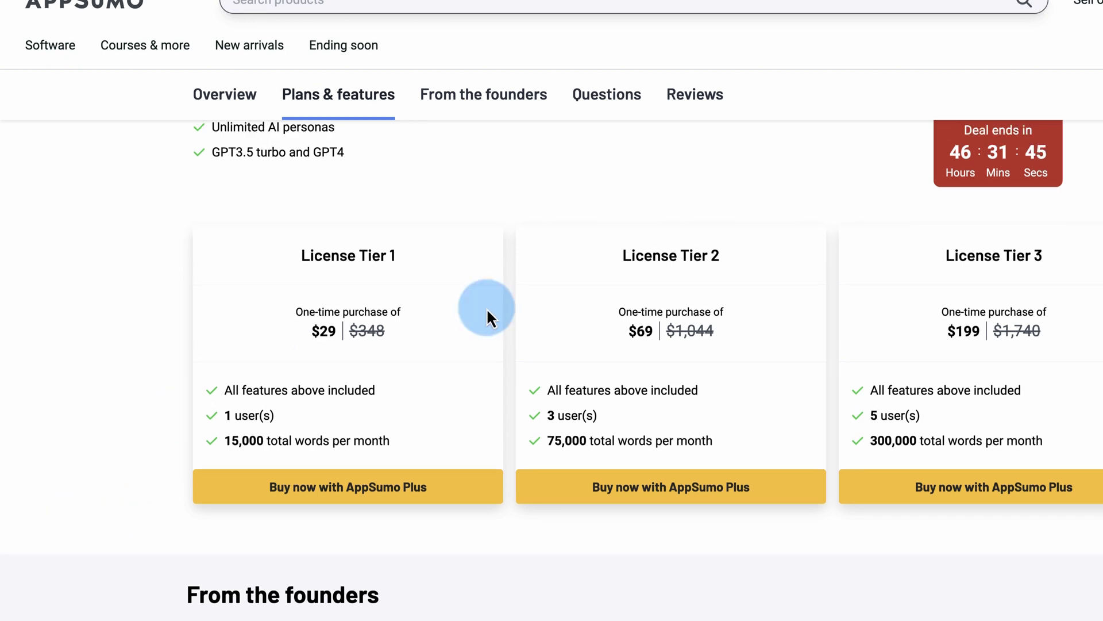
pyautogui.scroll(1, 716, 272)
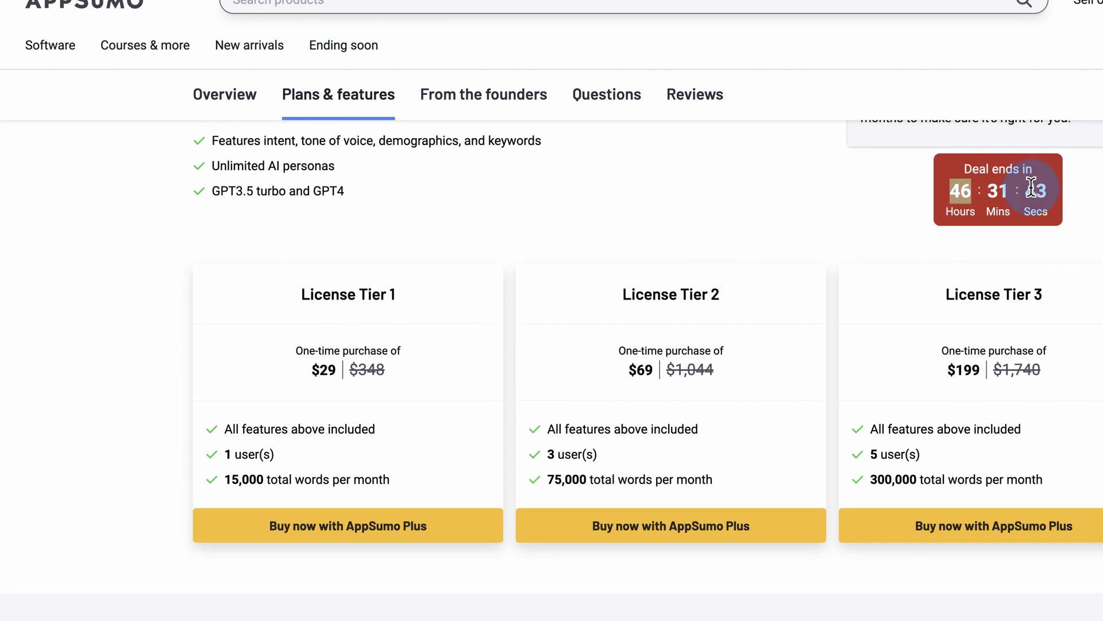